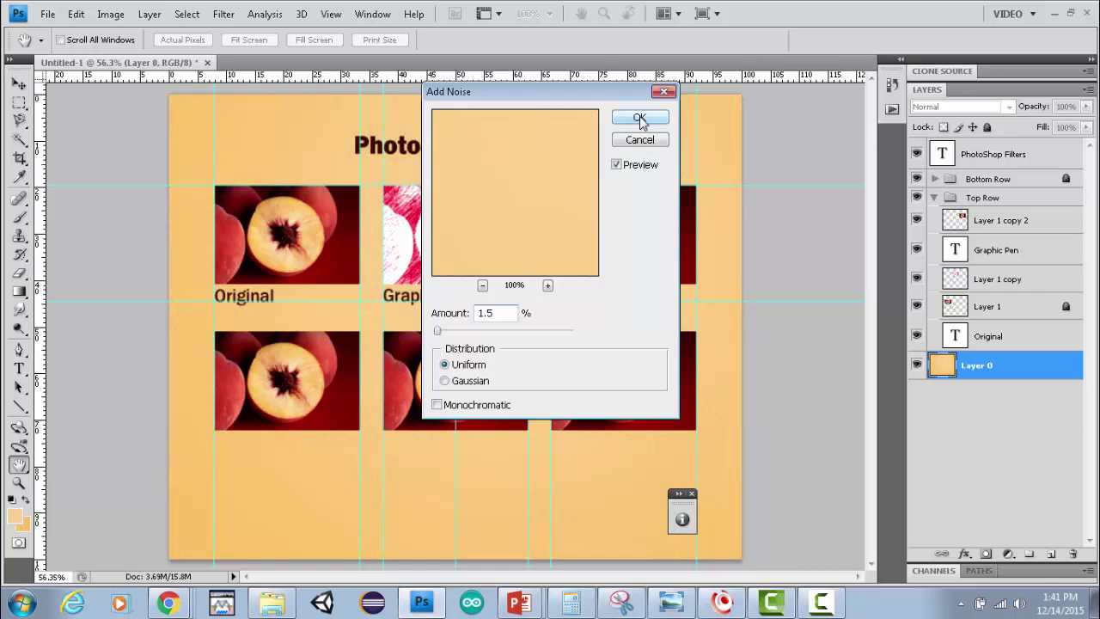
Apply the Add Noise filter to the background layer at 1.5% with uniform distribution.
{"action": "left_click", "coordinate": [639, 118]}
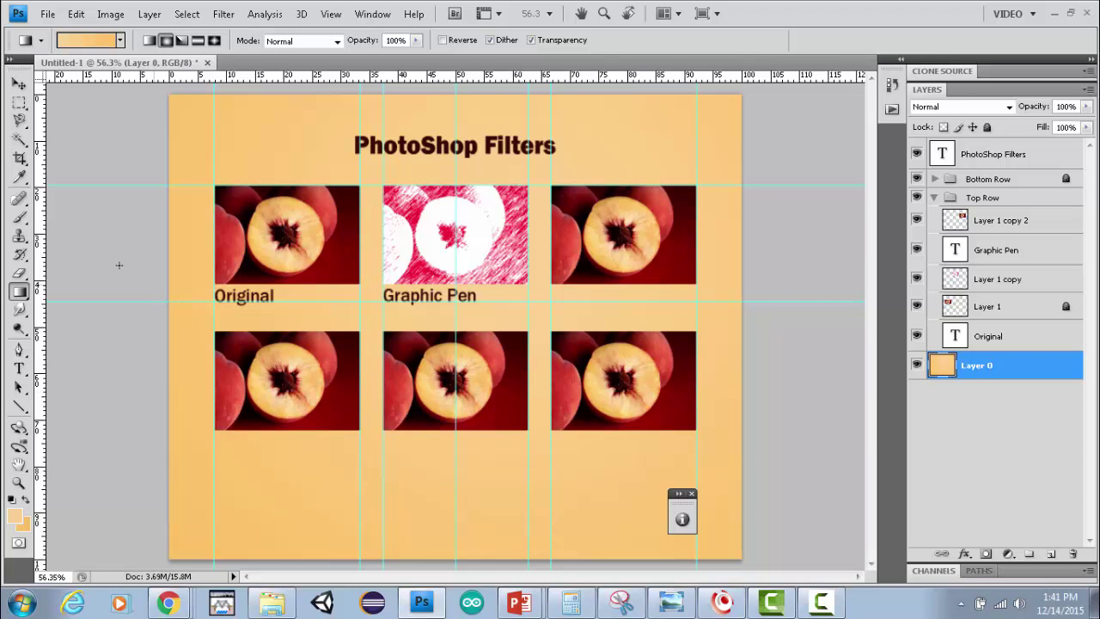
Examine the PNG-24 export preview and settings in Save for Web & Devices without saving.
{"action": "left_click", "coordinate": [47, 14]}
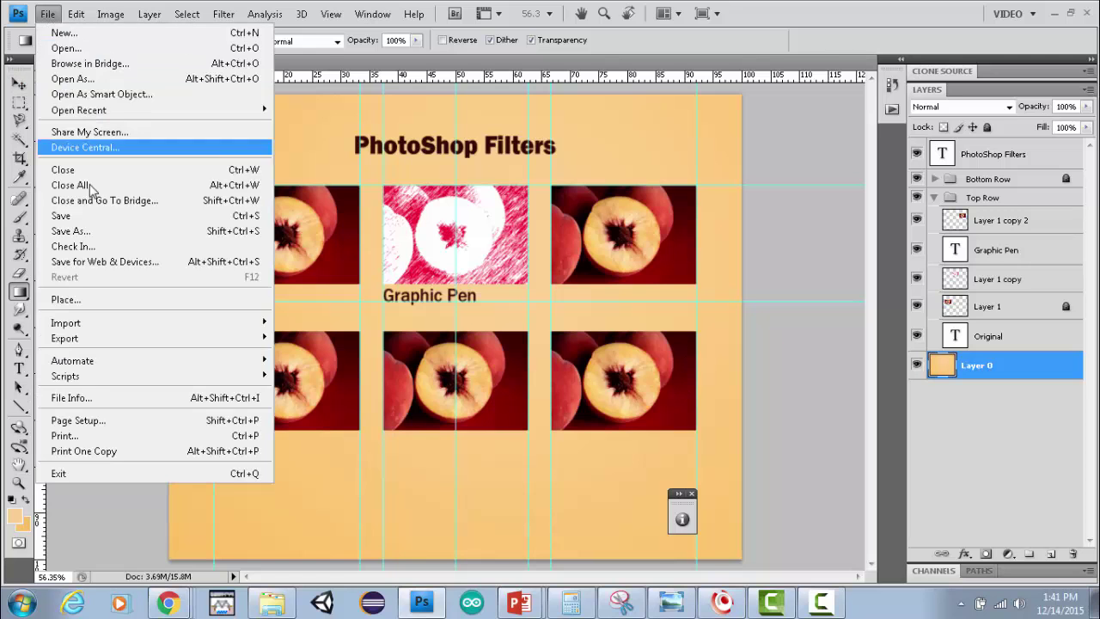
{"action": "left_click", "coordinate": [106, 261]}
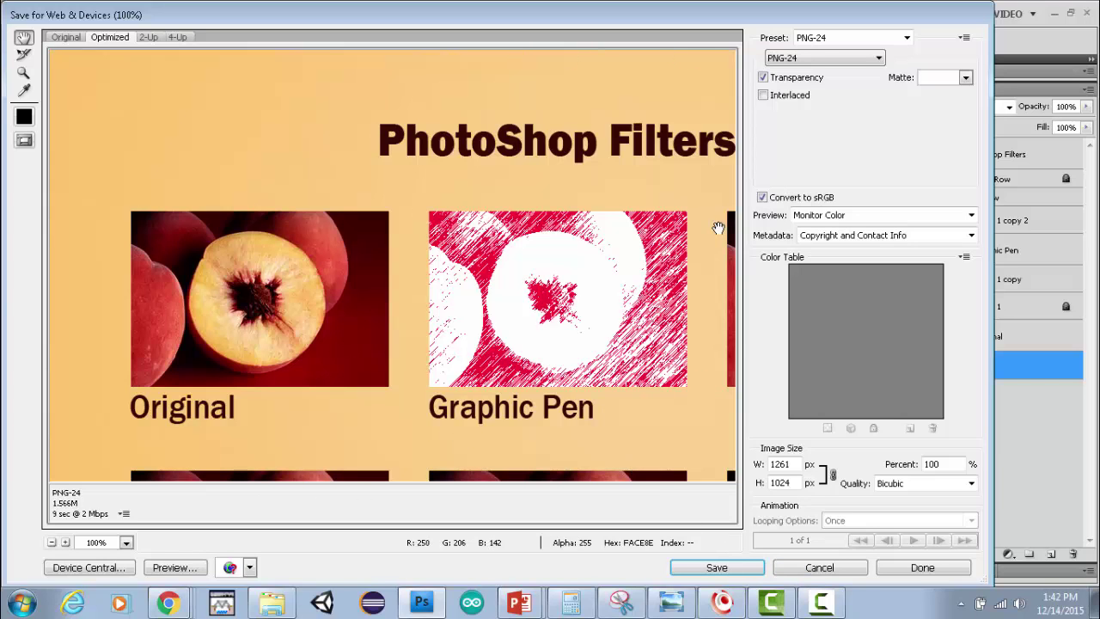
{"action": "left_click", "coordinate": [789, 571]}
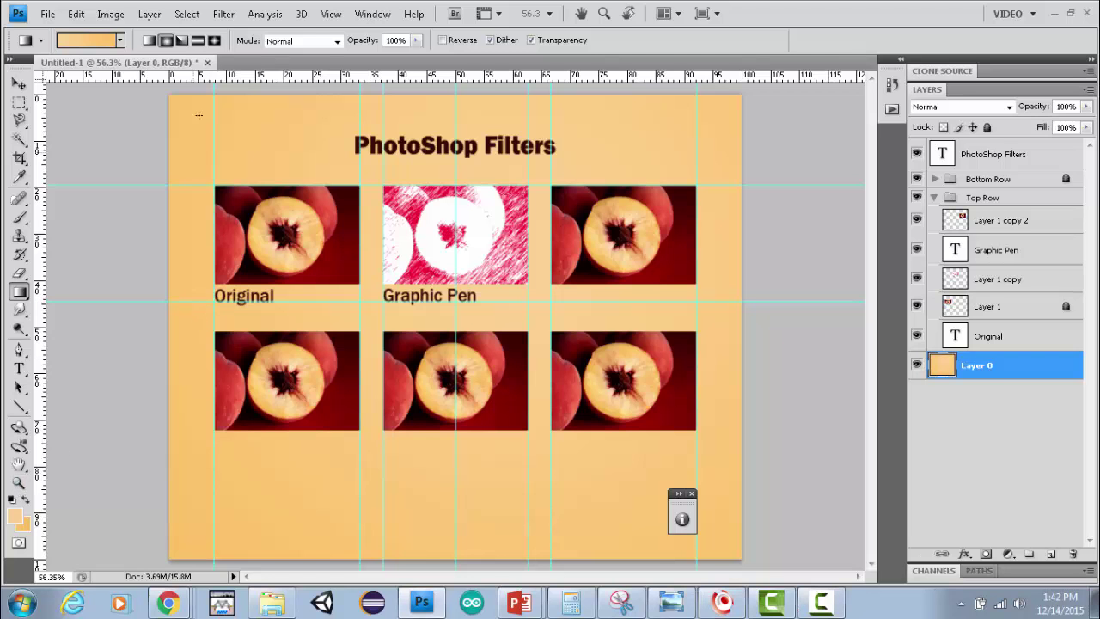
Place a horizontal guide along the lower edge of the top-row peach picture above the Original label.
{"action": "left_click", "coordinate": [18, 482]}
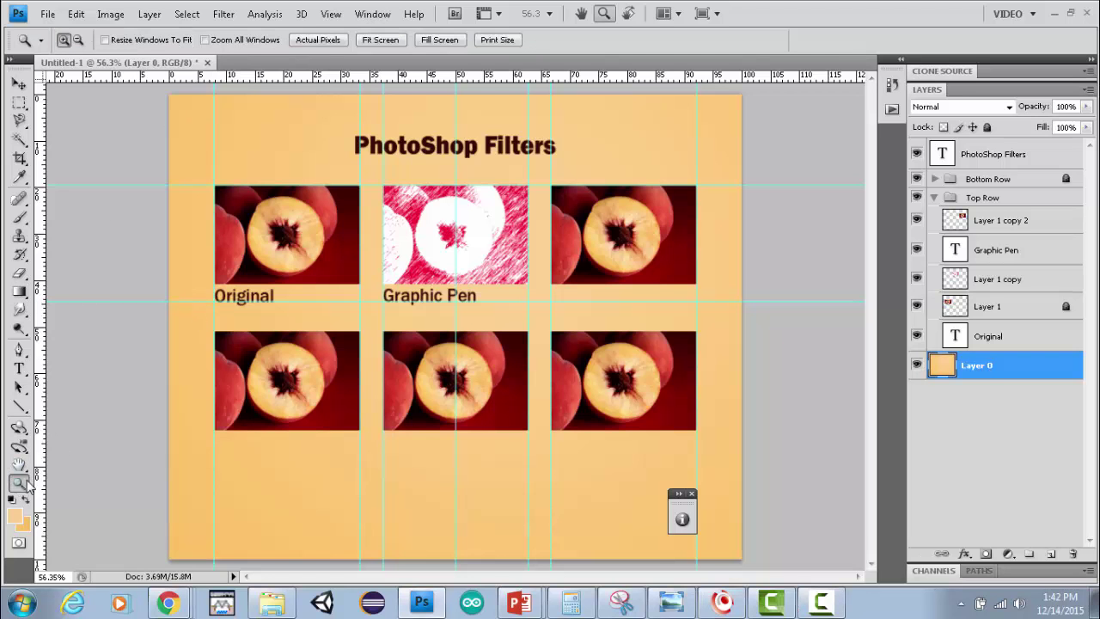
{"action": "left_click", "coordinate": [264, 286]}
{"action": "left_click", "coordinate": [128, 295]}
{"action": "left_click", "coordinate": [123, 300]}
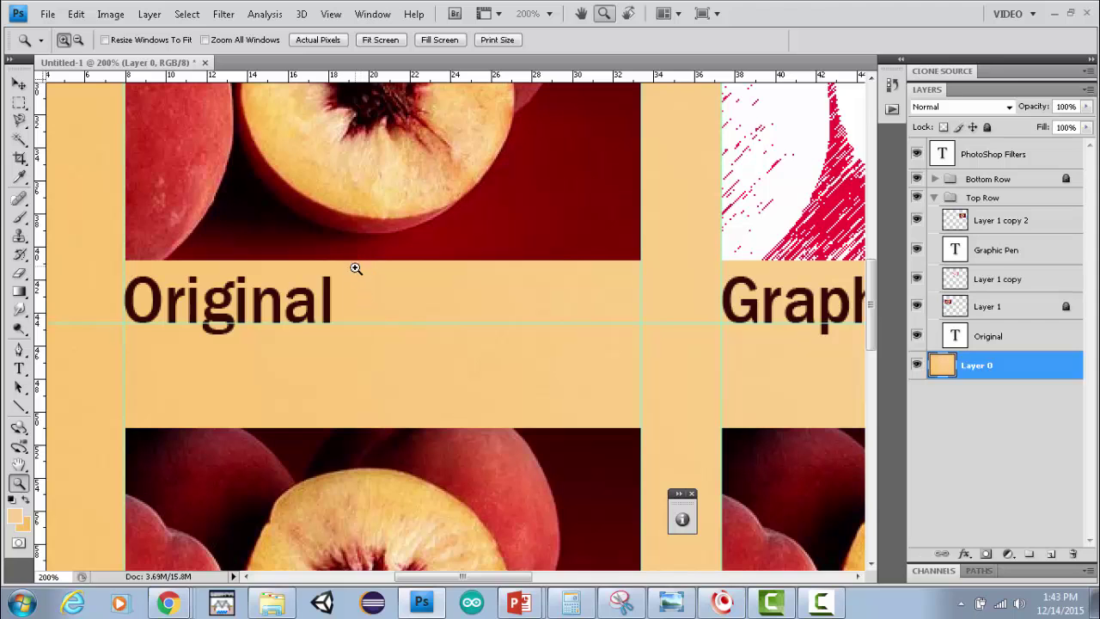
{"action": "left_click", "coordinate": [19, 102]}
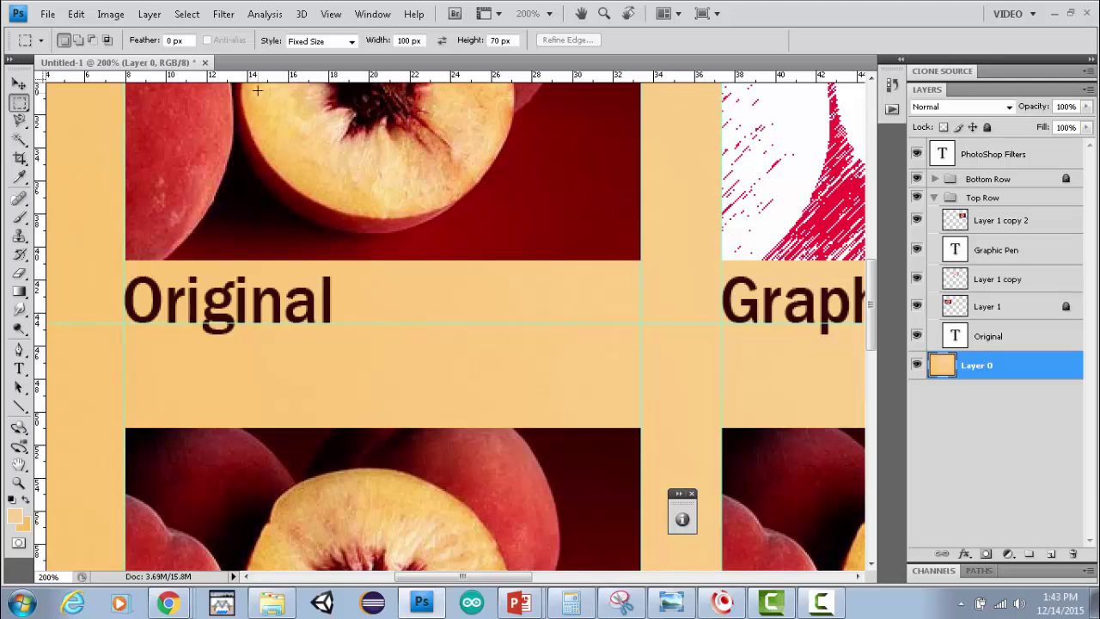
{"action": "mouse_move", "coordinate": [259, 108]}
{"action": "left_mouse_down"}
{"action": "mouse_move", "coordinate": [263, 246]}
{"action": "mouse_move", "coordinate": [274, 259]}
{"action": "left_mouse_up"}
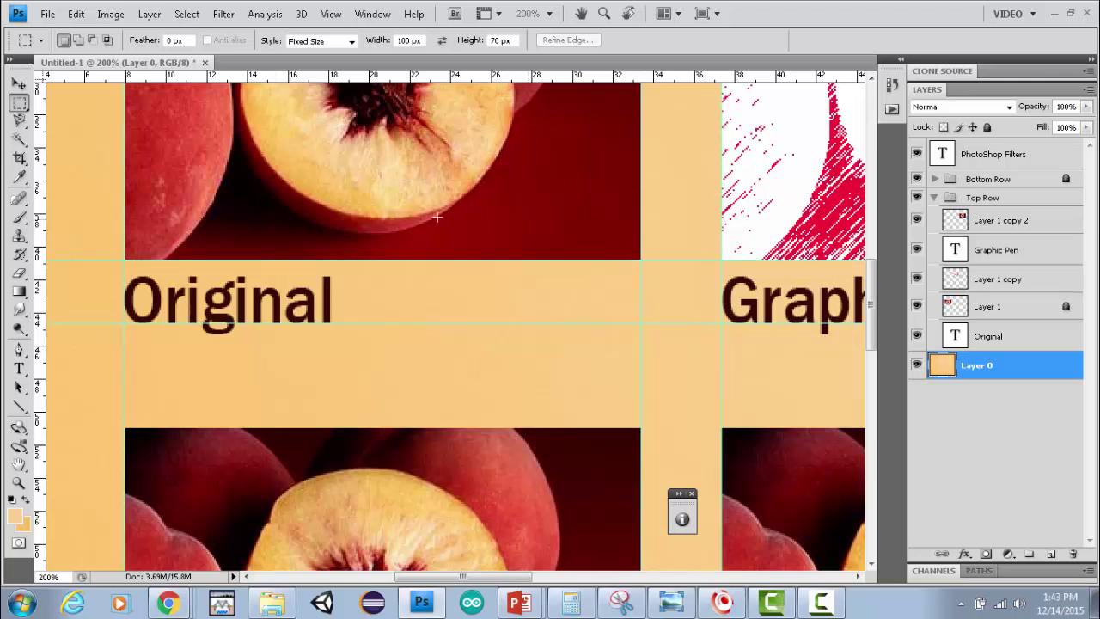
{"action": "left_click", "coordinate": [18, 83]}
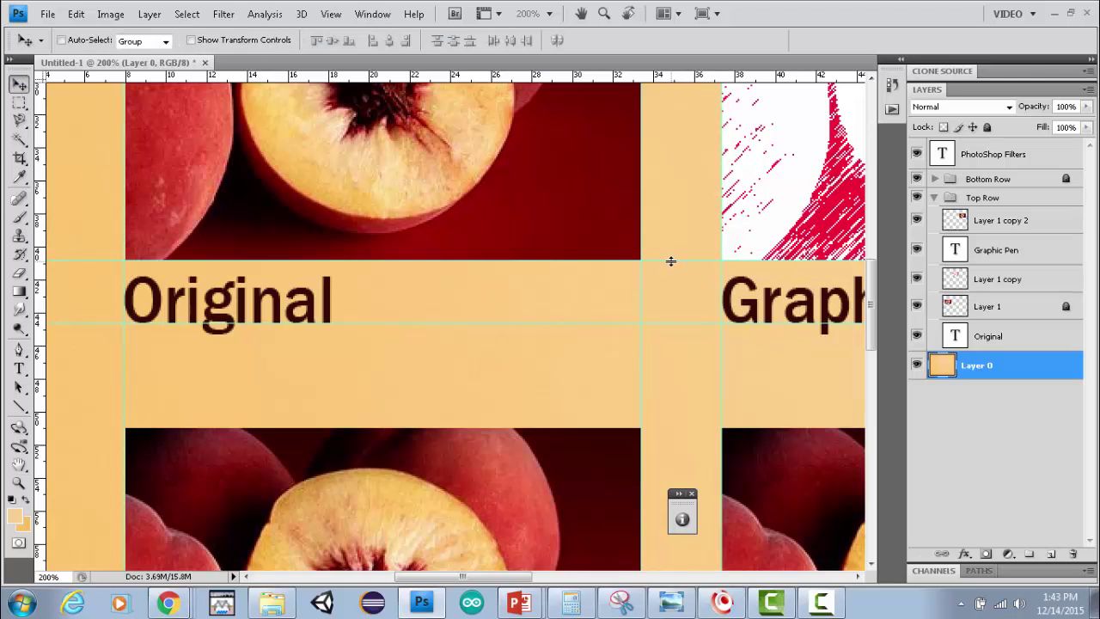
{"action": "left_click_drag", "start_coordinate": [670, 260], "coordinate": [672, 260]}
Set the ruler units to pixels and open the Info panel, moving it next to the label area.
{"action": "double_click", "coordinate": [433, 82]}
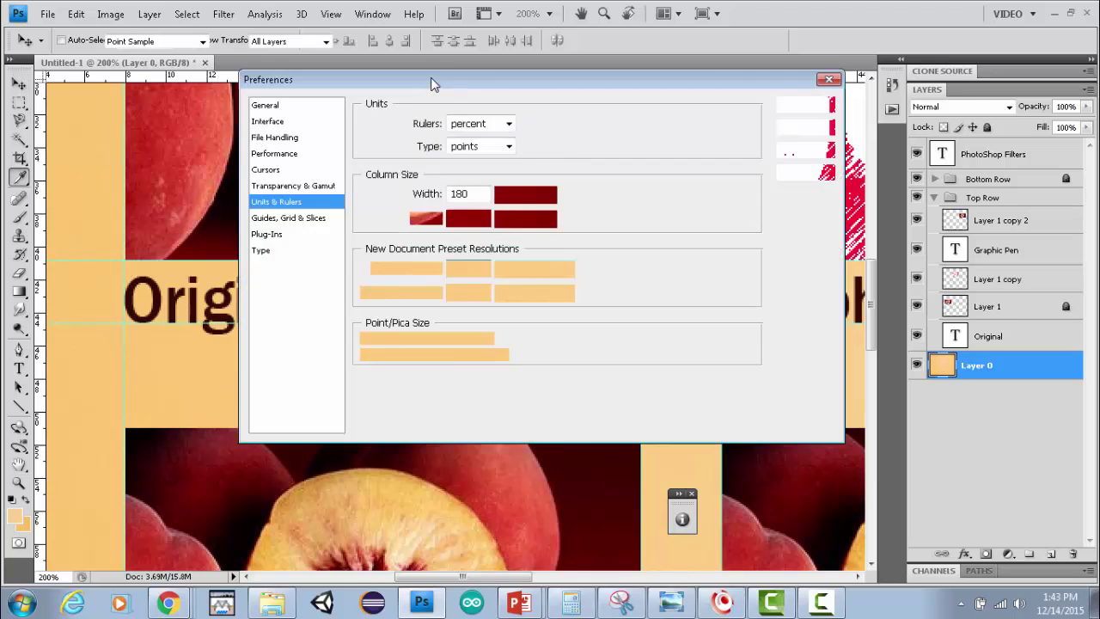
{"action": "left_click", "coordinate": [508, 124]}
{"action": "left_click", "coordinate": [502, 140]}
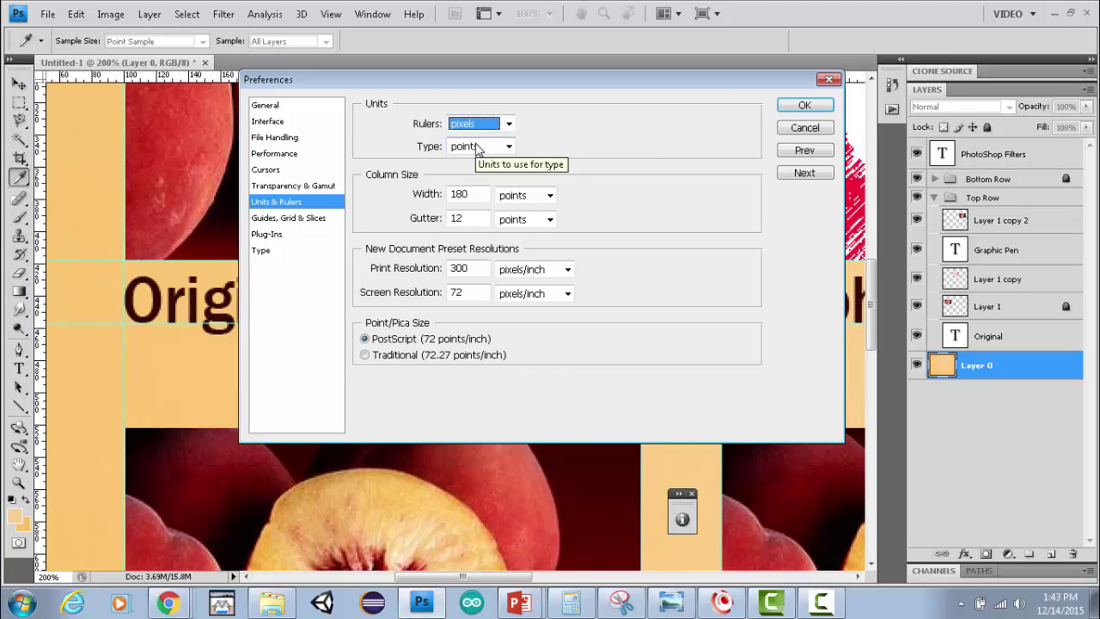
{"action": "left_click", "coordinate": [792, 106]}
{"action": "key", "text": "v"}
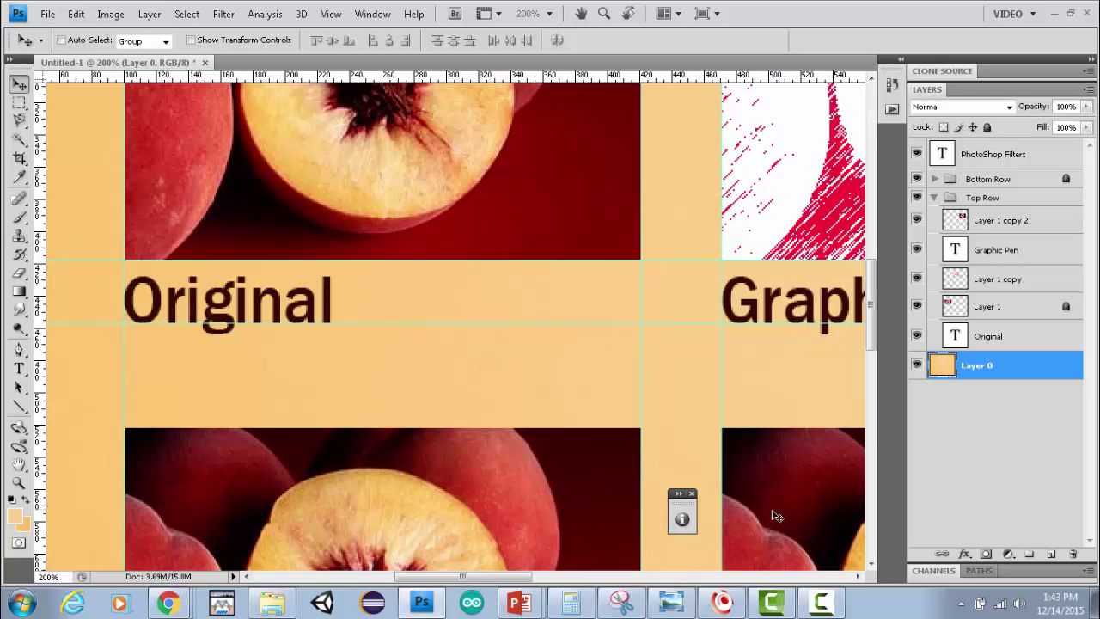
{"action": "left_click", "coordinate": [682, 515]}
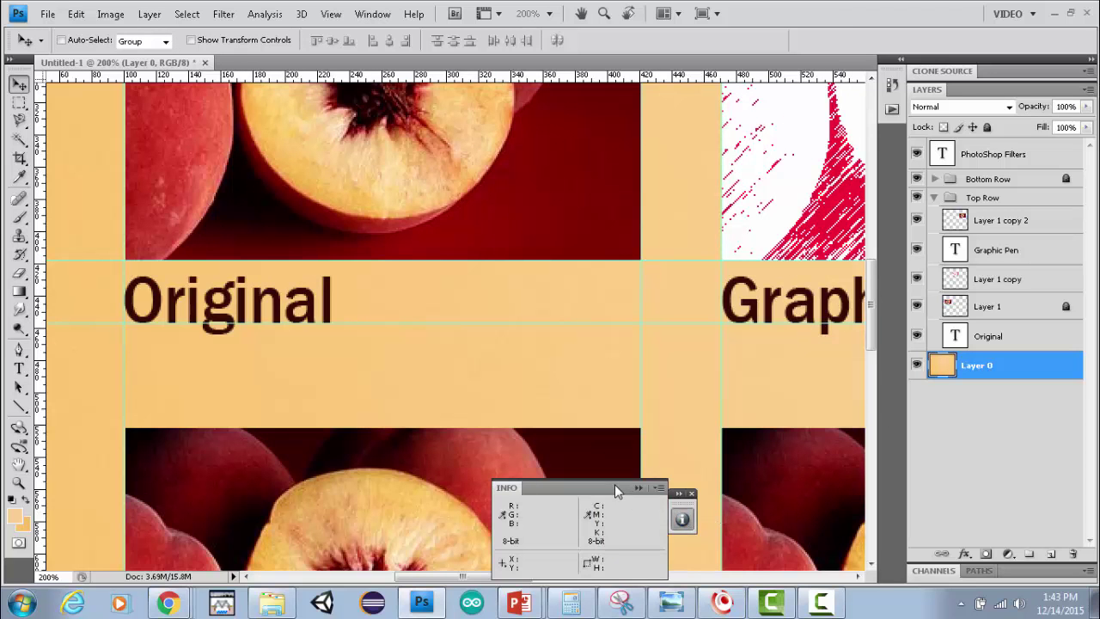
{"action": "left_click_drag", "start_coordinate": [614, 484], "coordinate": [731, 236]}
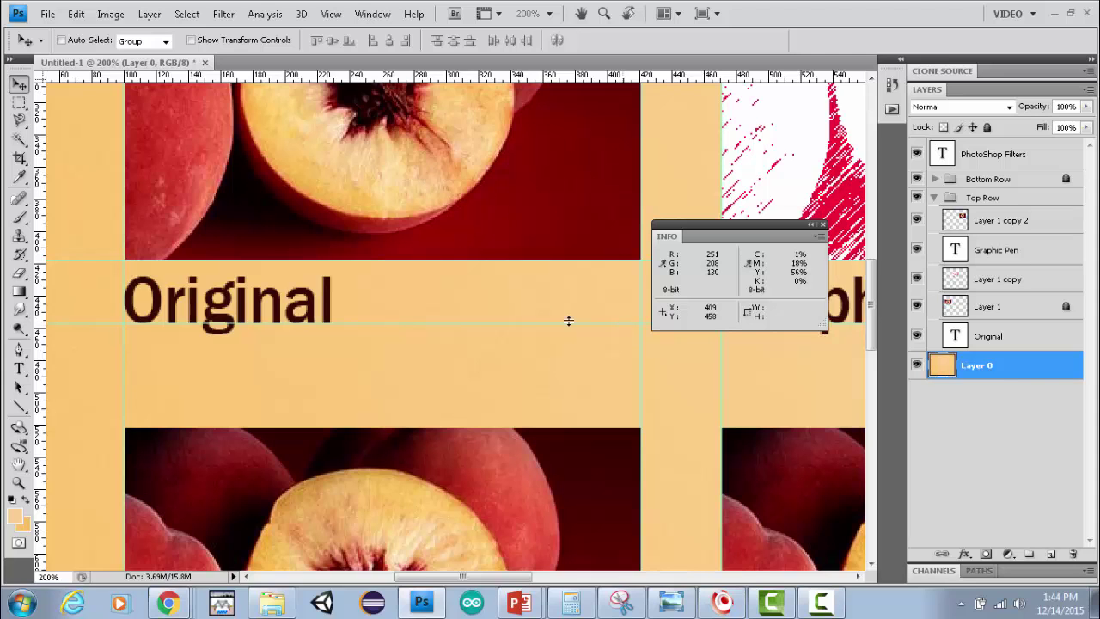
Make a 100 × 40 px selection starting at the top-row pictures' lower edge and align the label's baseline guide with the selection's lower edge.
{"action": "left_click", "coordinate": [19, 102]}
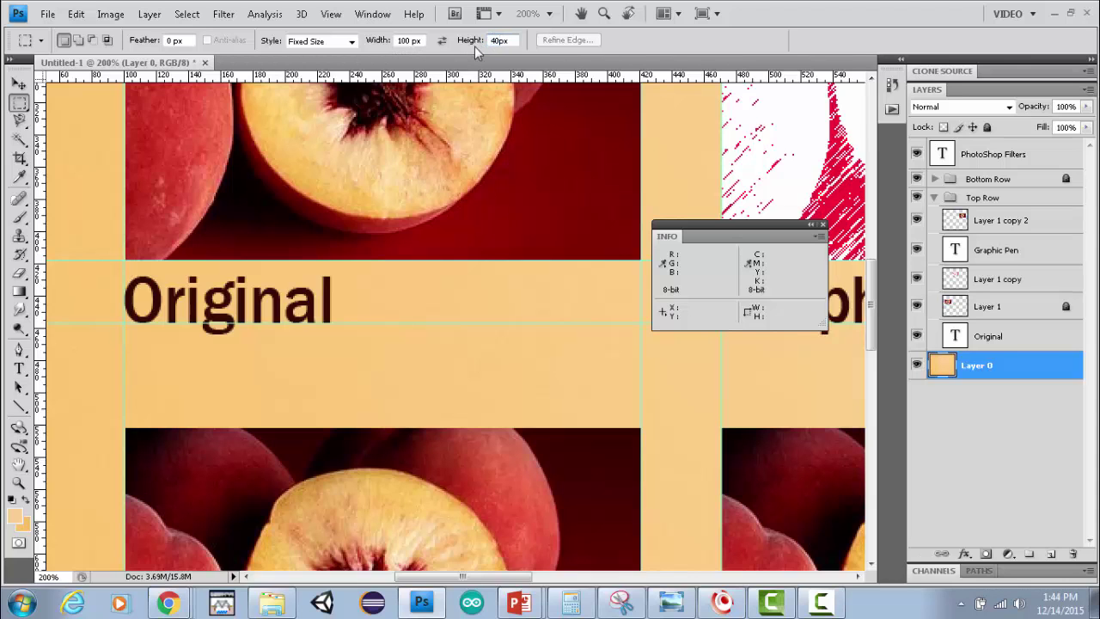
{"action": "left_click", "coordinate": [427, 259]}
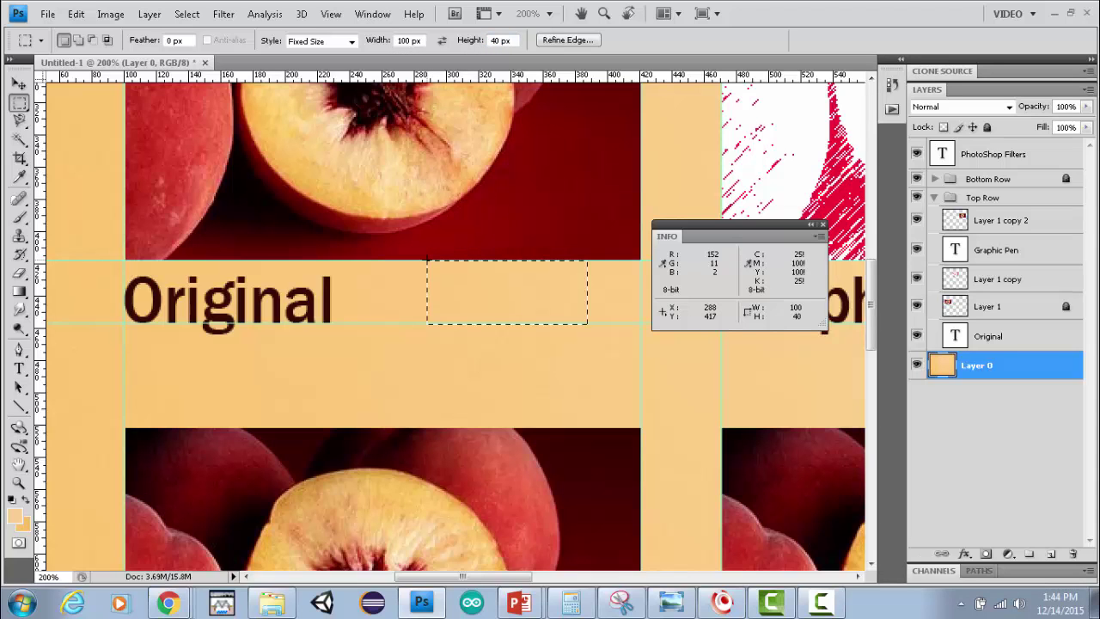
{"action": "left_click", "coordinate": [18, 86]}
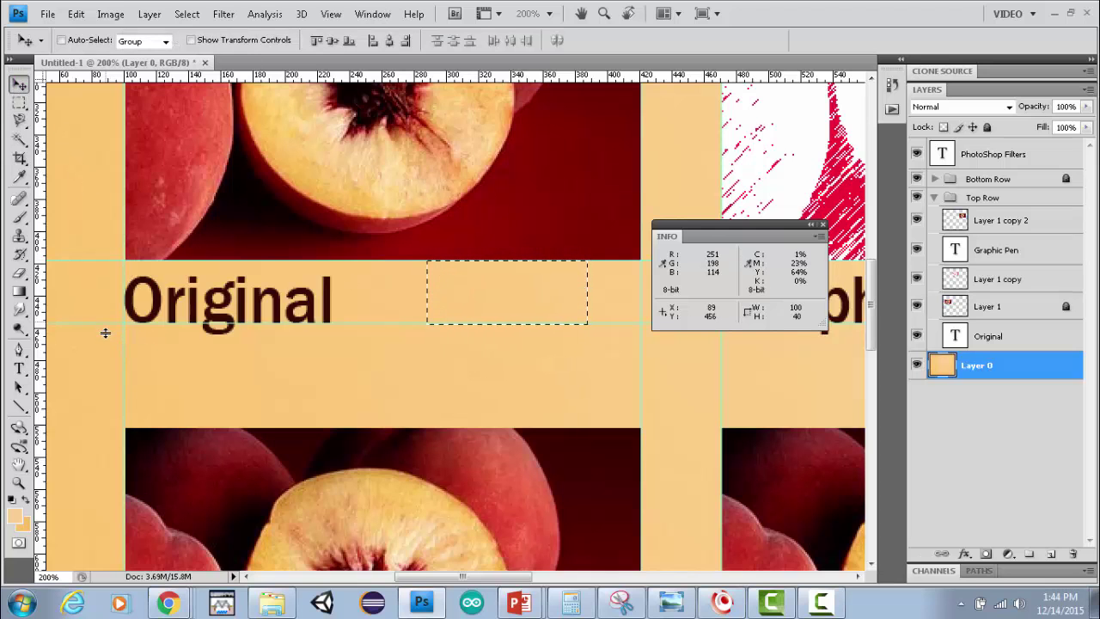
{"action": "left_click_drag", "start_coordinate": [105, 333], "coordinate": [103, 325]}
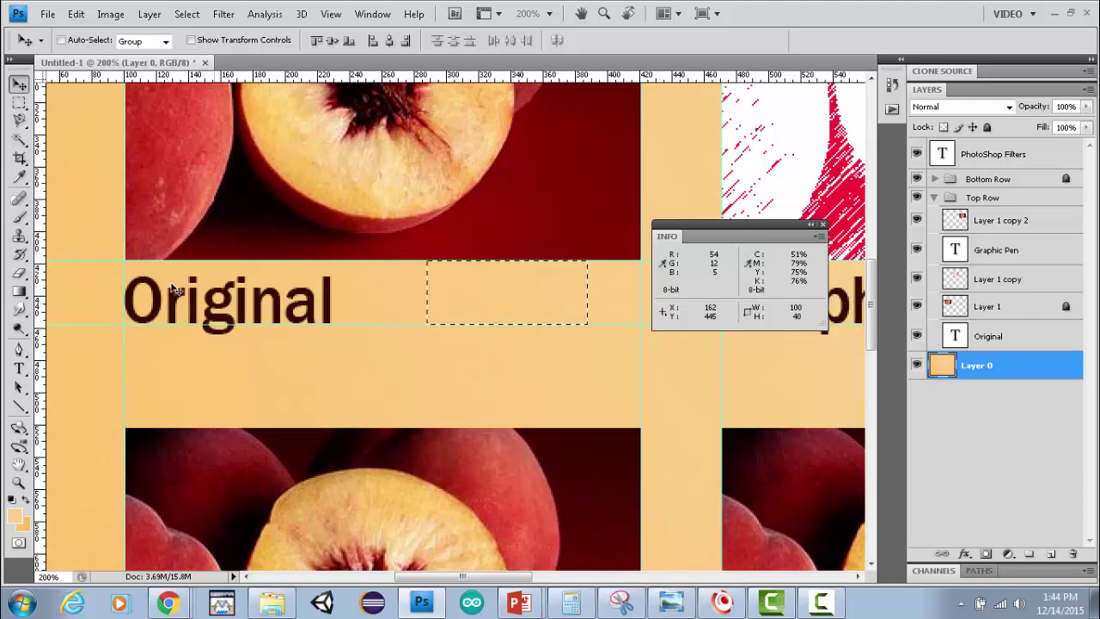
Try to move the Original text label to the adjusted baseline guide.
{"action": "left_click", "coordinate": [997, 337]}
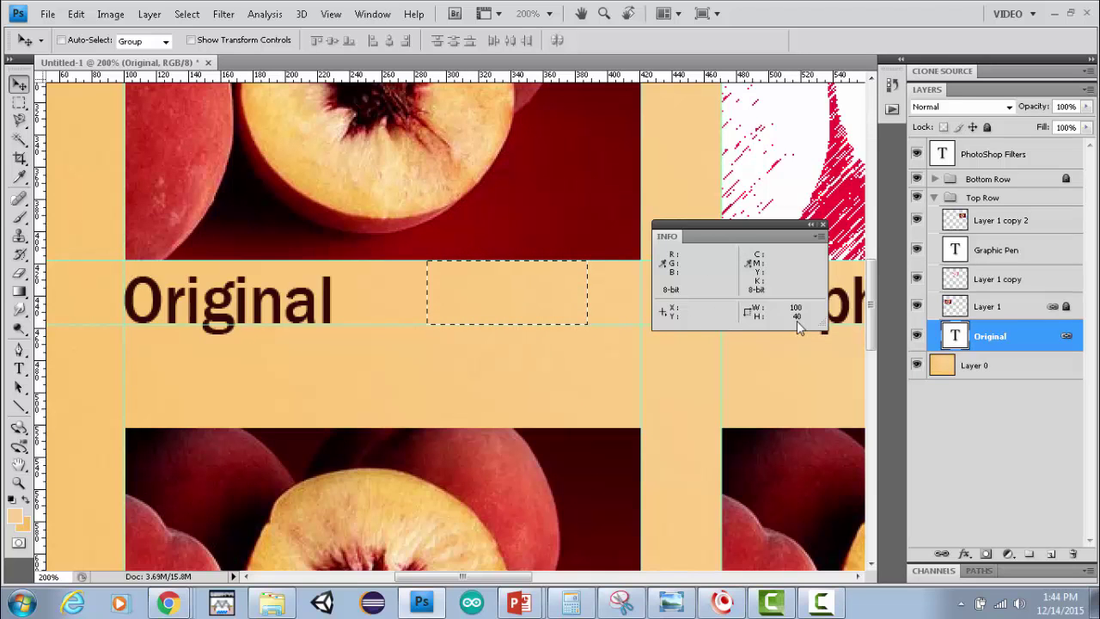
{"action": "left_click", "coordinate": [228, 261]}
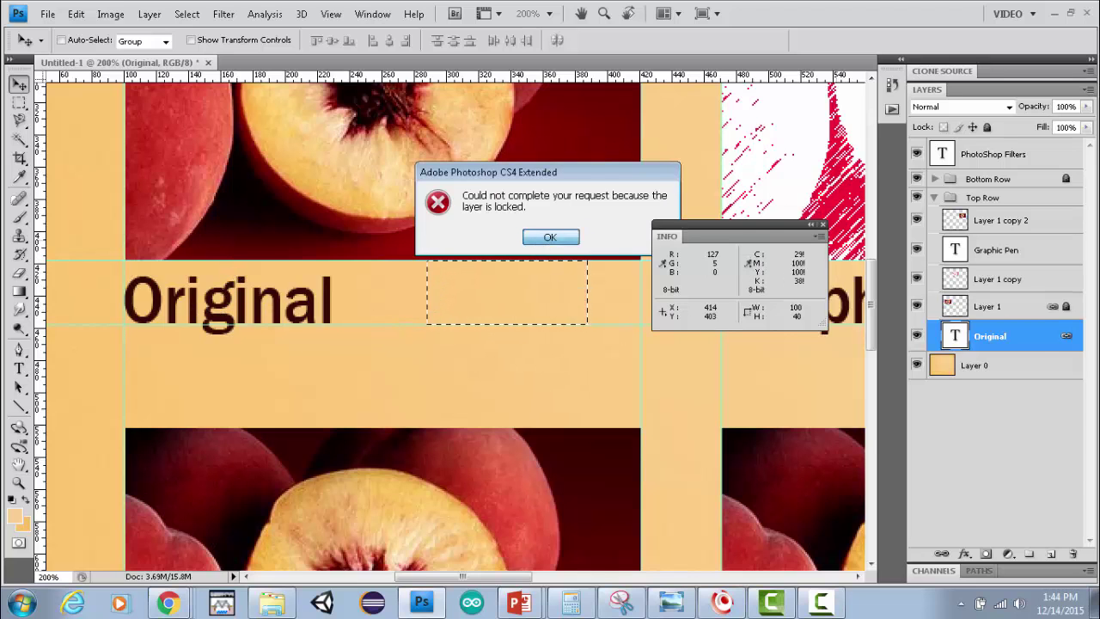
{"action": "left_click", "coordinate": [552, 238]}
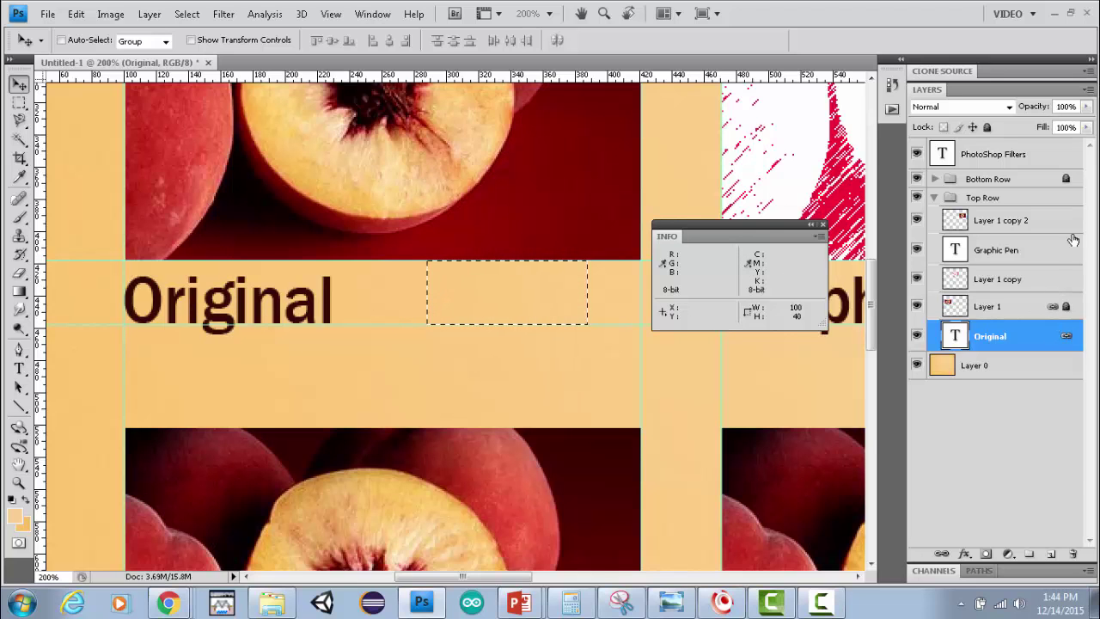
Unlock Layer 1 and unlink it from the Original text layer, and move the Original label slightly down onto the baseline guide.
{"action": "left_click", "coordinate": [1006, 312]}
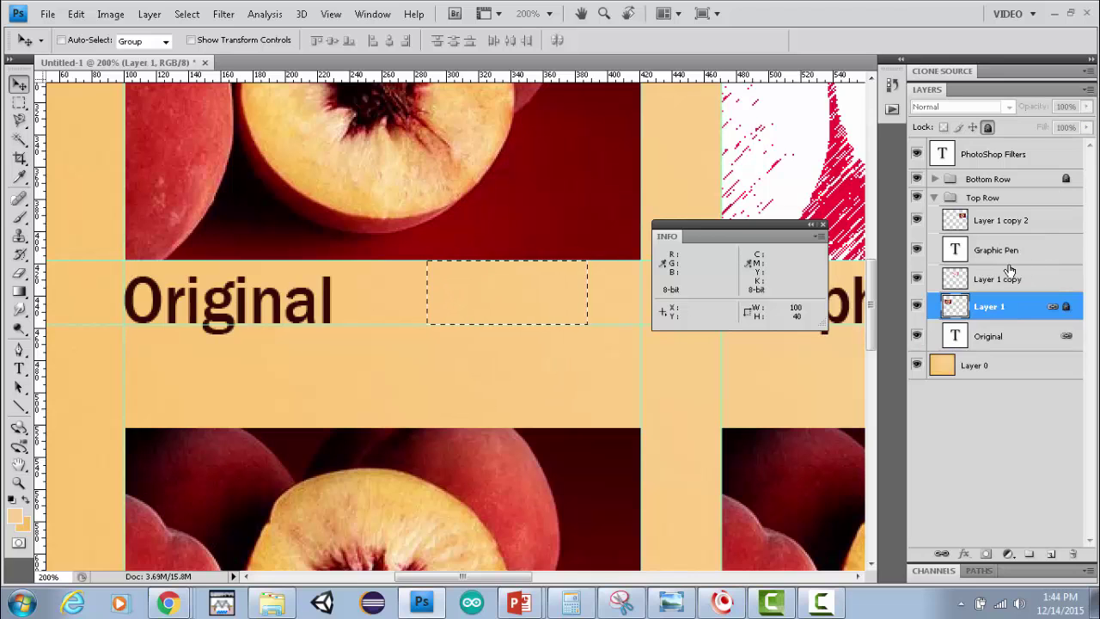
{"action": "left_click", "coordinate": [1054, 181]}
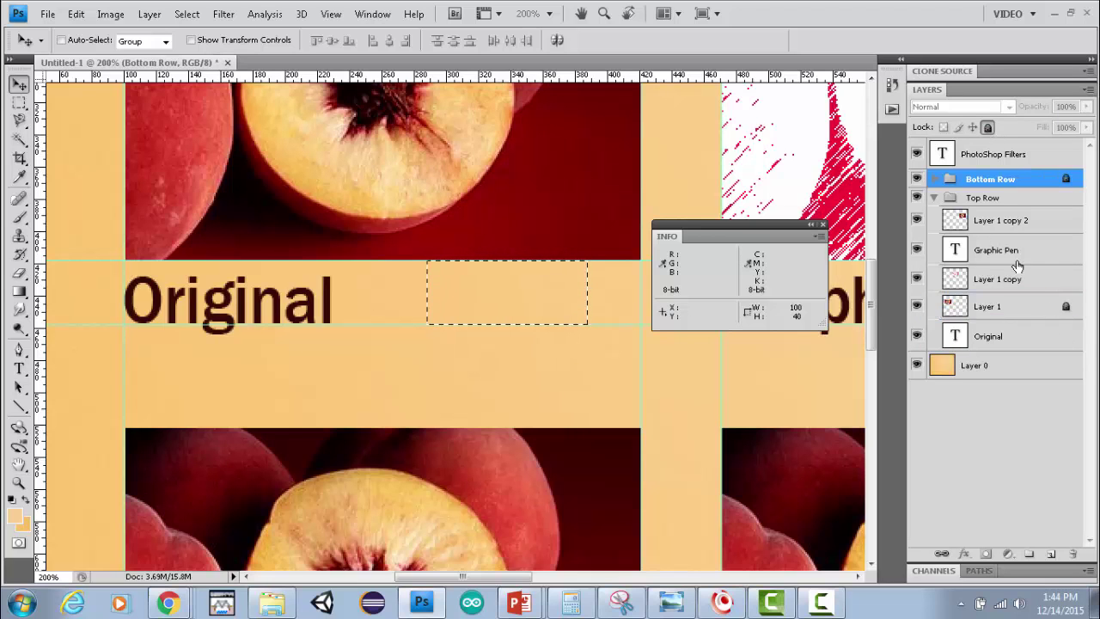
{"action": "left_click", "coordinate": [1018, 308]}
{"action": "left_click", "coordinate": [1022, 343]}
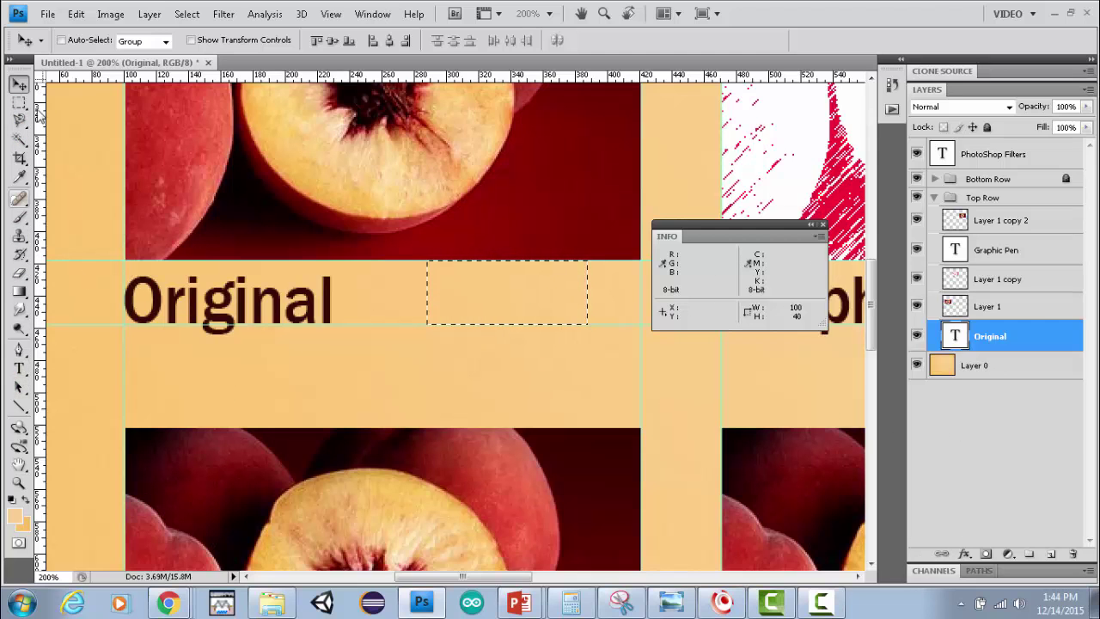
{"action": "mouse_move", "coordinate": [218, 281]}
{"action": "left_mouse_down"}
{"action": "mouse_move", "coordinate": [215, 263]}
{"action": "mouse_move", "coordinate": [209, 300]}
{"action": "left_mouse_up"}
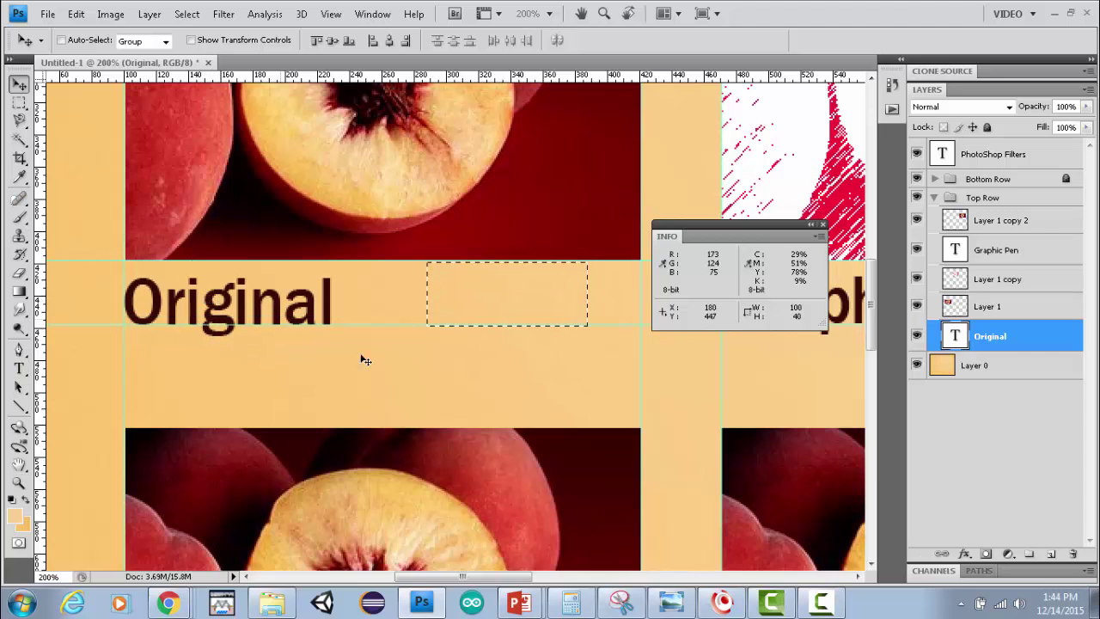
Place guides at the lower edge of the bottom-row pictures and 40 px below it, using a 100 × 40 px selection as spacer, and deselect.
{"action": "left_click_drag", "start_coordinate": [871, 345], "coordinate": [867, 425]}
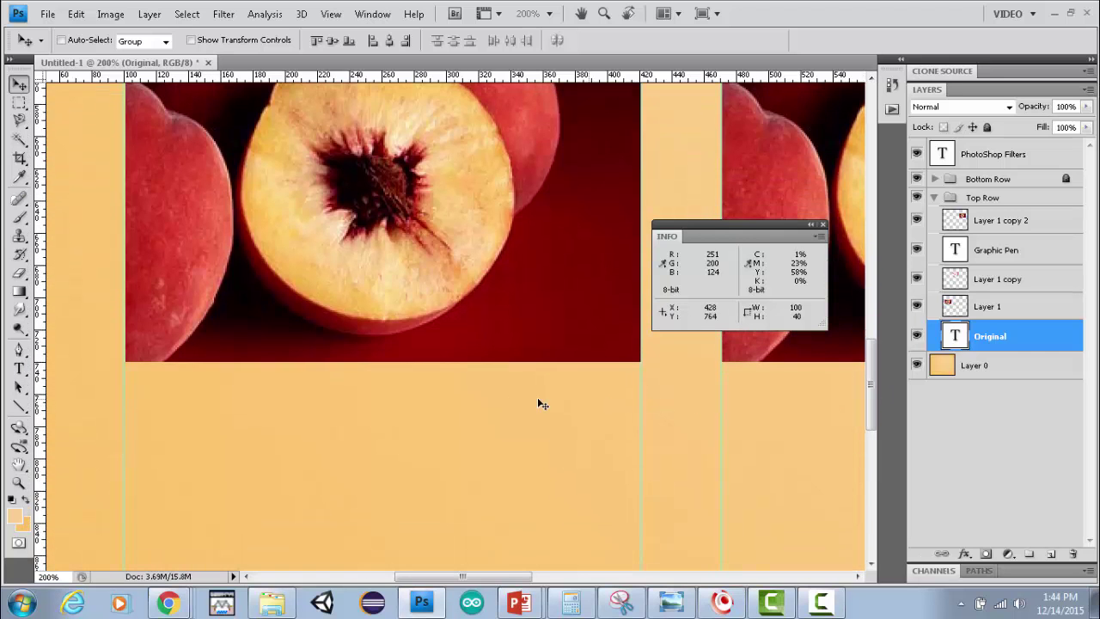
{"action": "left_click", "coordinate": [19, 102]}
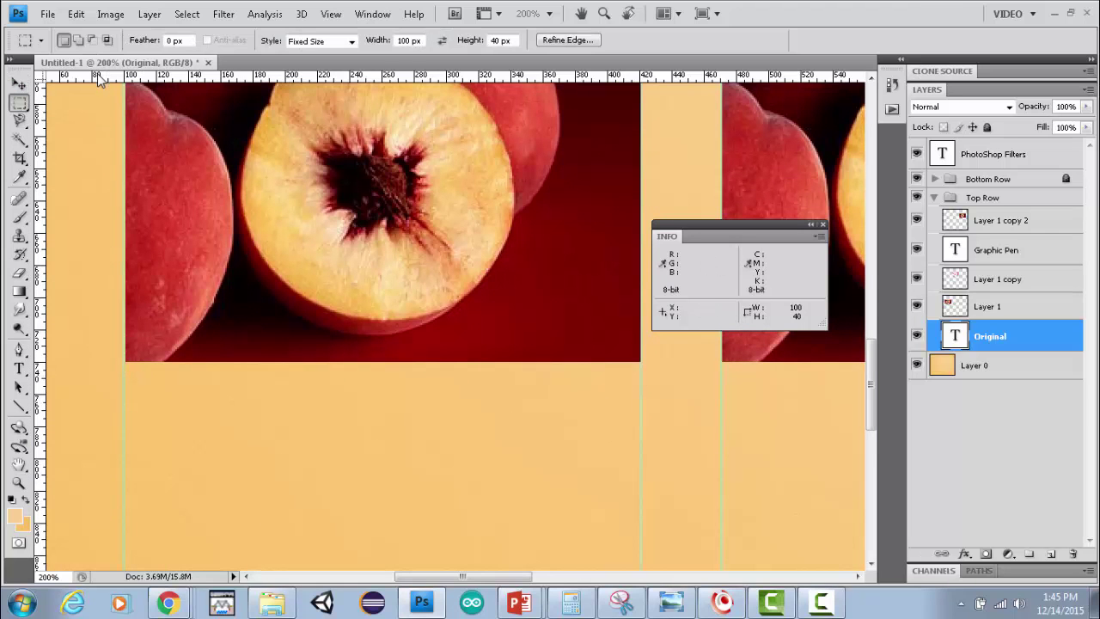
{"action": "left_click_drag", "start_coordinate": [97, 77], "coordinate": [93, 362]}
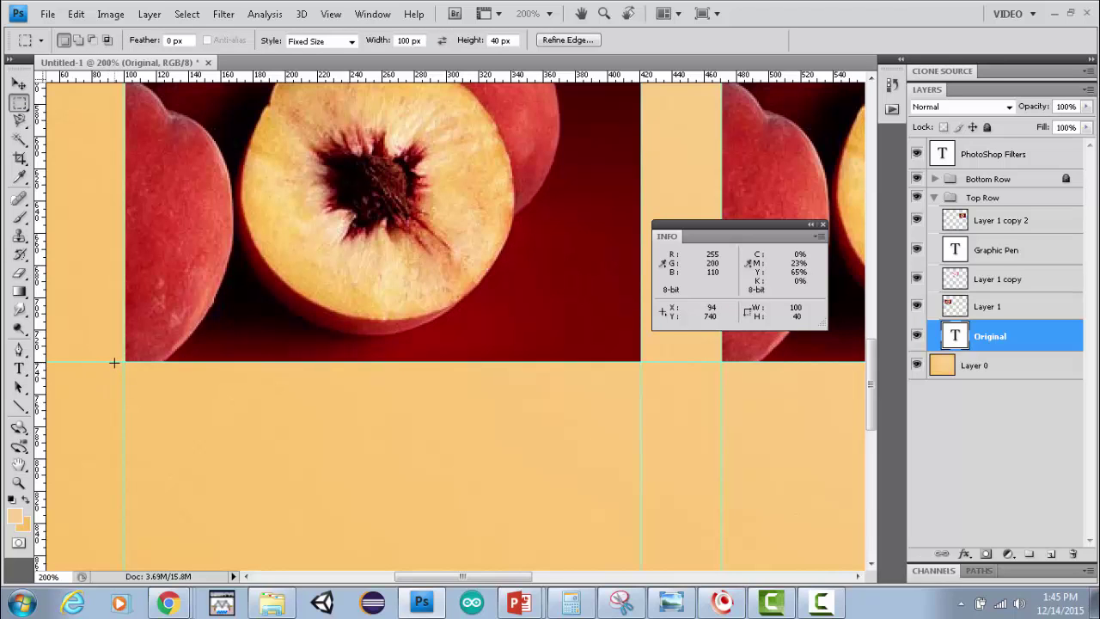
{"action": "left_click", "coordinate": [113, 361]}
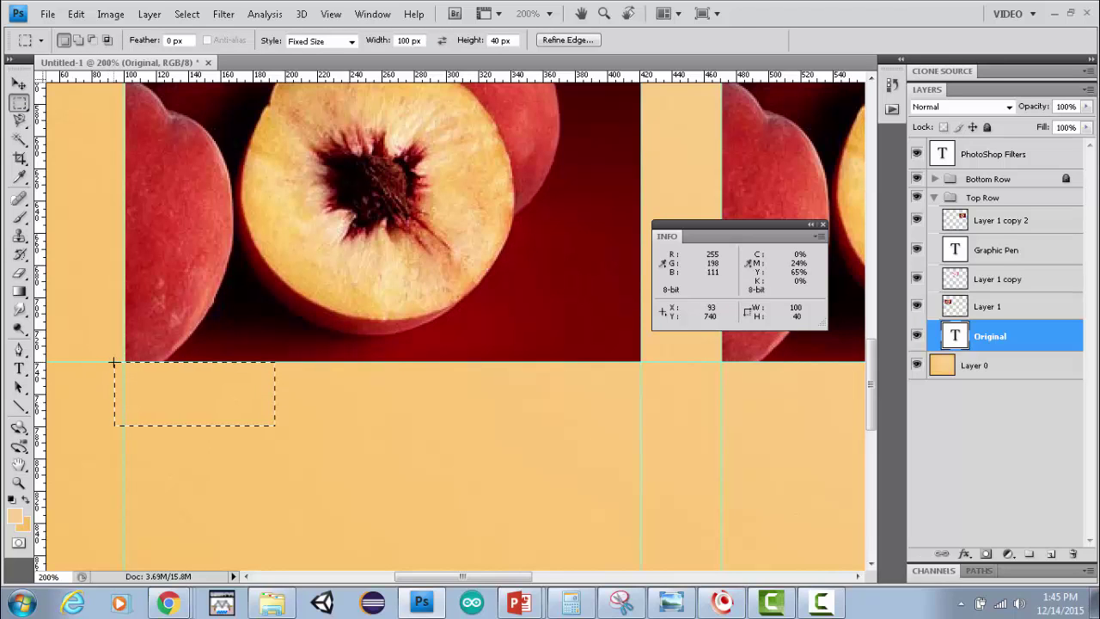
{"action": "left_click_drag", "start_coordinate": [95, 80], "coordinate": [82, 430]}
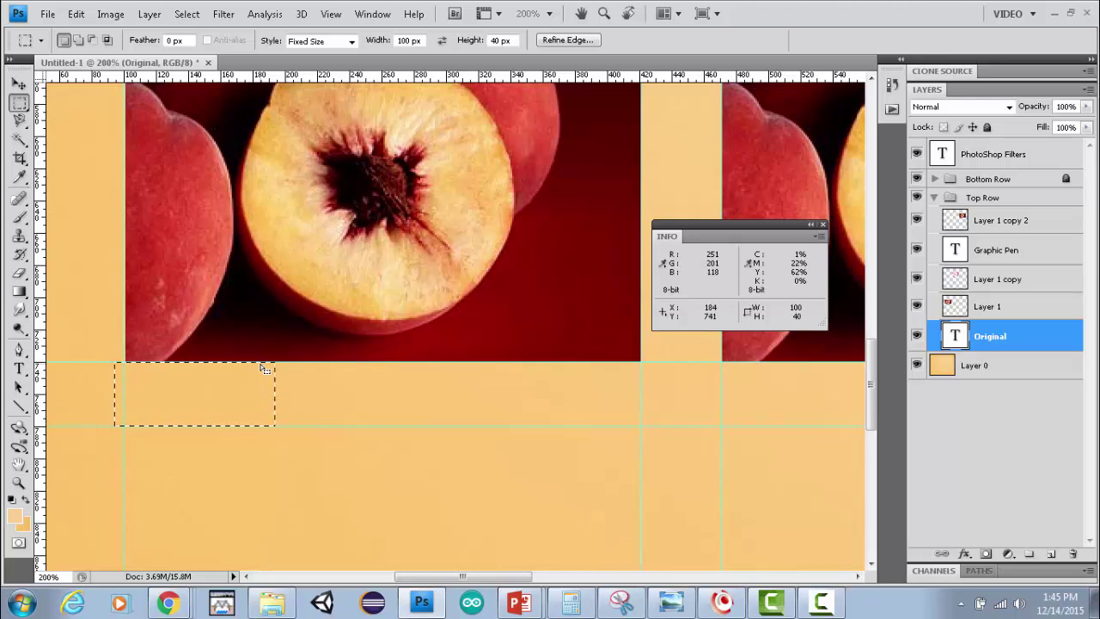
{"action": "key", "text": "ctrl+d"}
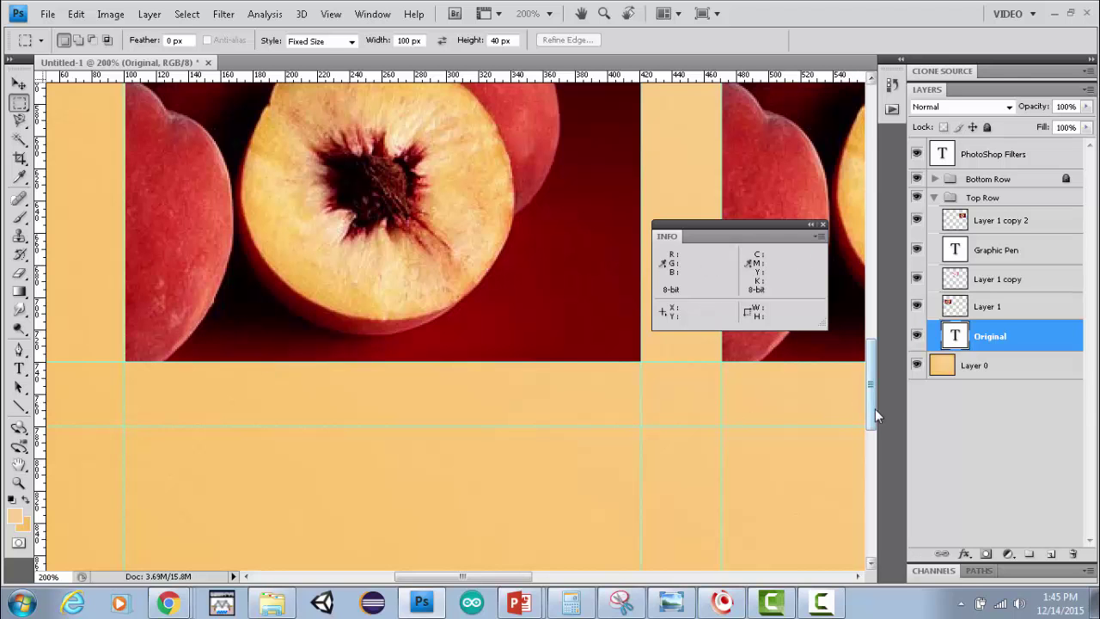
Fit the whole document on screen to view both rows of pictures with their label guides.
{"action": "left_click_drag", "start_coordinate": [875, 409], "coordinate": [876, 357]}
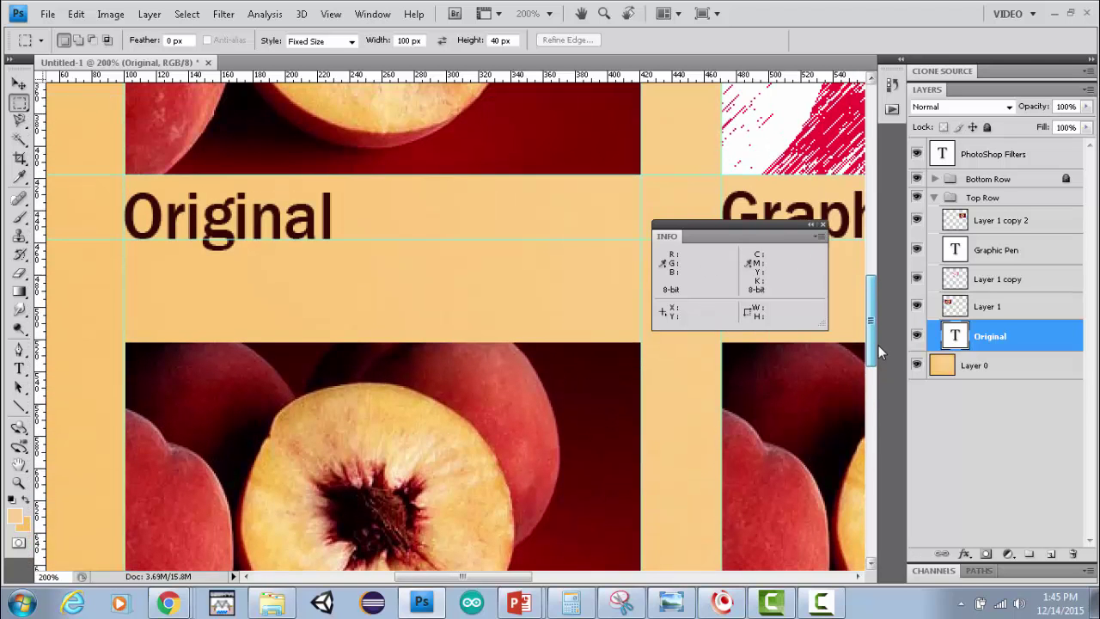
{"action": "mouse_move", "coordinate": [879, 344]}
{"action": "left_mouse_down"}
{"action": "mouse_move", "coordinate": [880, 370]}
{"action": "mouse_move", "coordinate": [885, 348]}
{"action": "left_mouse_up"}
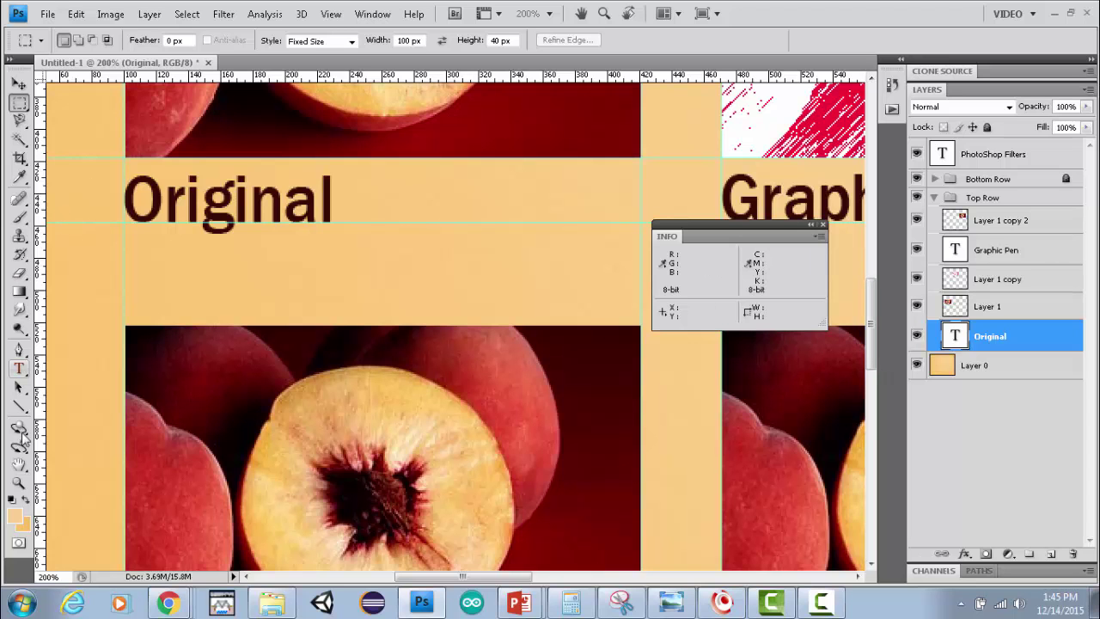
{"action": "left_click", "coordinate": [19, 484]}
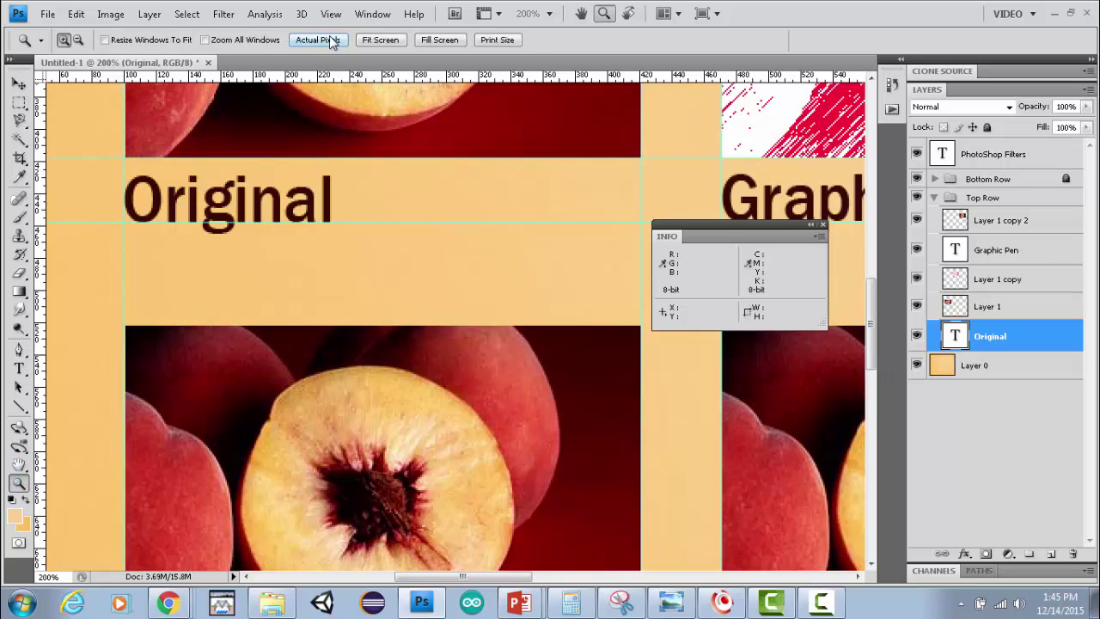
{"action": "left_click", "coordinate": [382, 40]}
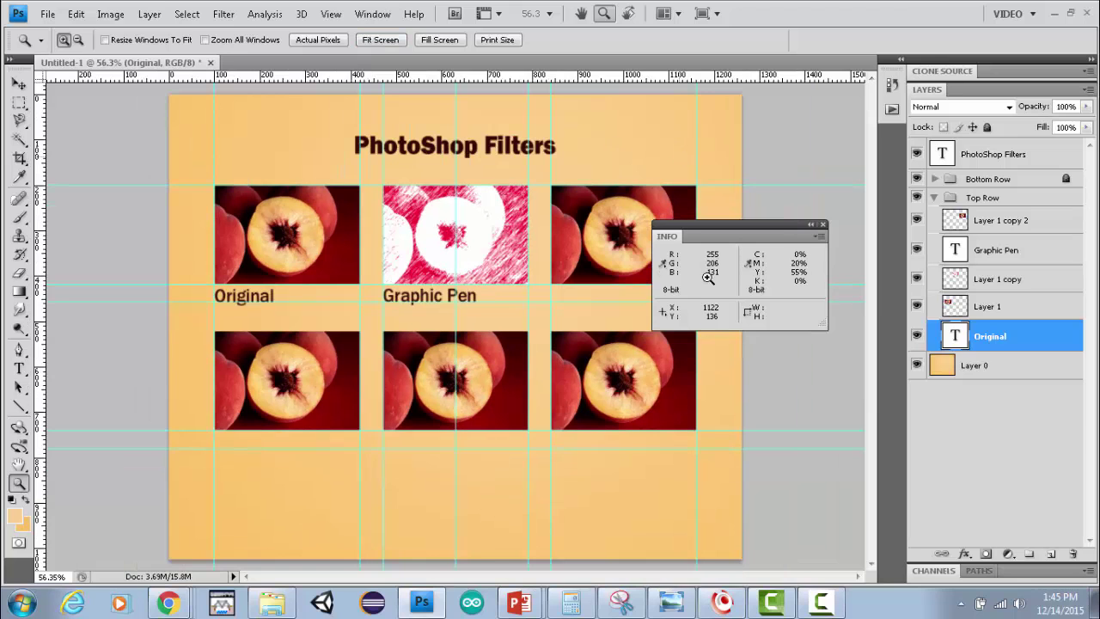
Adjust the Original and Graphic Pen labels slightly so both sit on the baseline guide under the top-row pictures.
{"action": "left_click", "coordinate": [19, 83]}
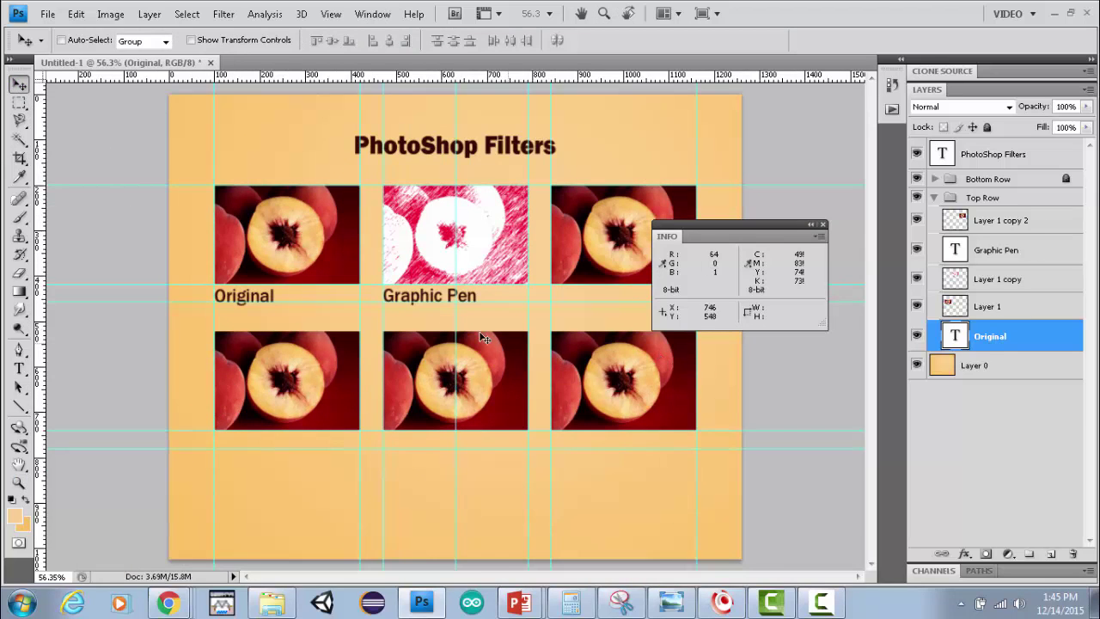
{"action": "mouse_move", "coordinate": [251, 294]}
{"action": "left_mouse_down"}
{"action": "mouse_move", "coordinate": [252, 277]}
{"action": "mouse_move", "coordinate": [251, 297]}
{"action": "left_mouse_up"}
{"action": "left_click", "coordinate": [497, 311], "text": "ctrl"}
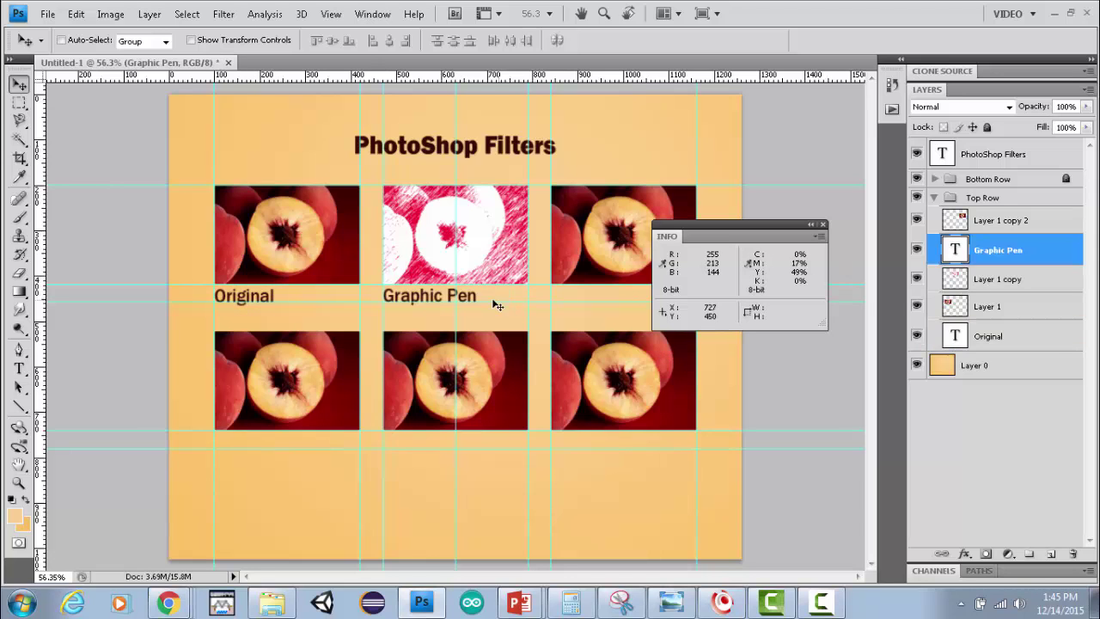
{"action": "left_click_drag", "start_coordinate": [448, 296], "coordinate": [409, 299]}
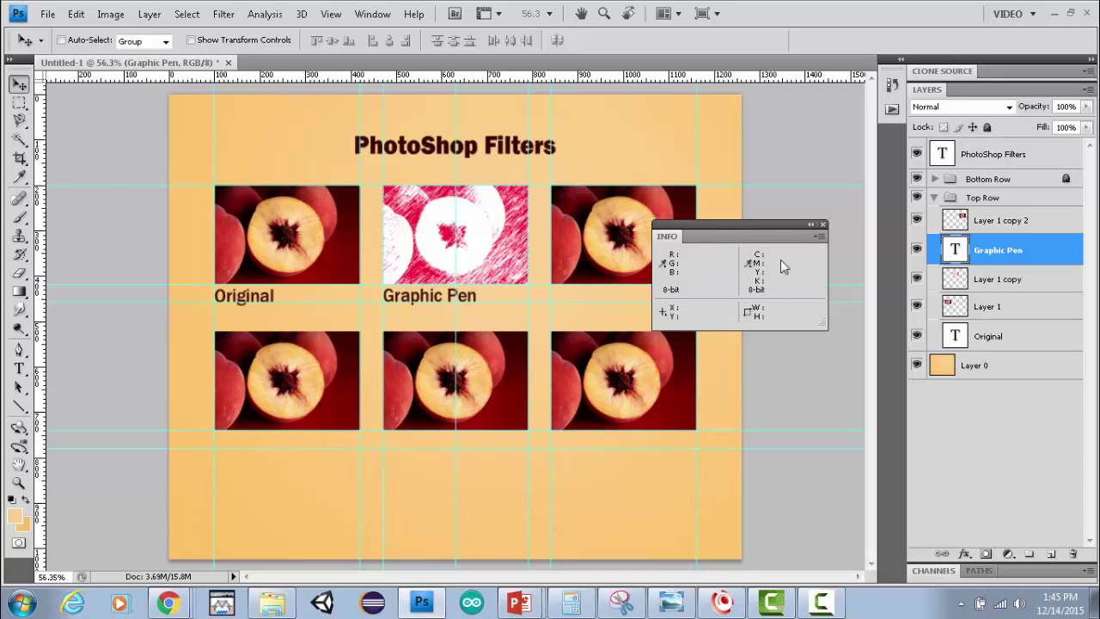
Crop the canvas to about 1261 × 923 px, removing the empty strip along its lower edge.
{"action": "left_click_drag", "start_coordinate": [693, 228], "coordinate": [828, 244]}
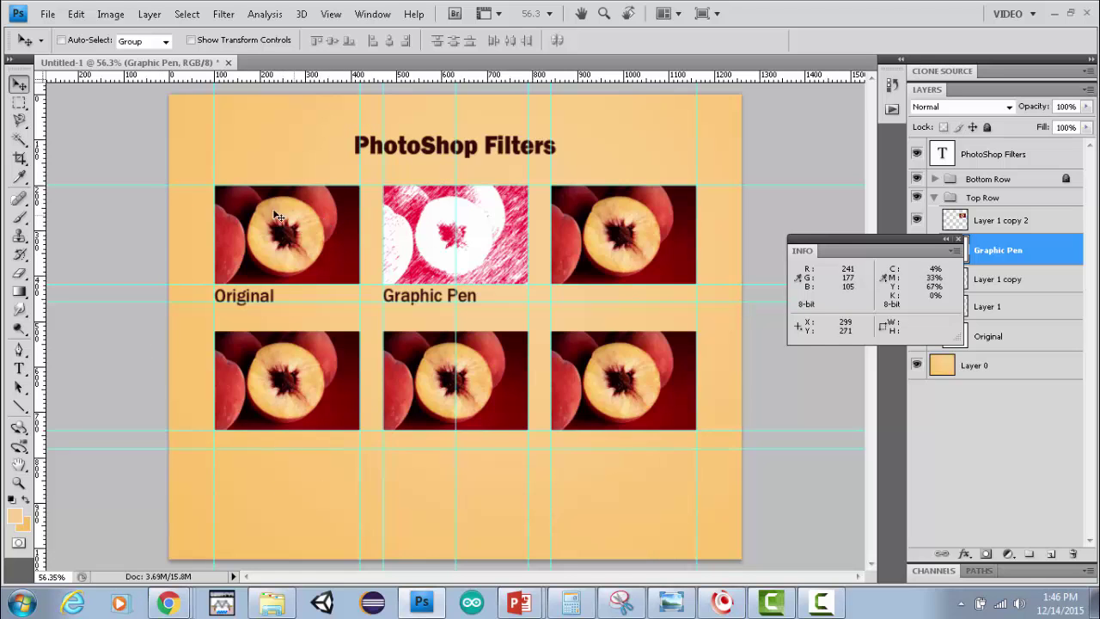
{"action": "left_click", "coordinate": [17, 158]}
{"action": "mouse_move", "coordinate": [169, 95]}
{"action": "left_mouse_down"}
{"action": "mouse_move", "coordinate": [343, 327]}
{"action": "mouse_move", "coordinate": [688, 509]}
{"action": "mouse_move", "coordinate": [743, 513]}
{"action": "left_mouse_up"}
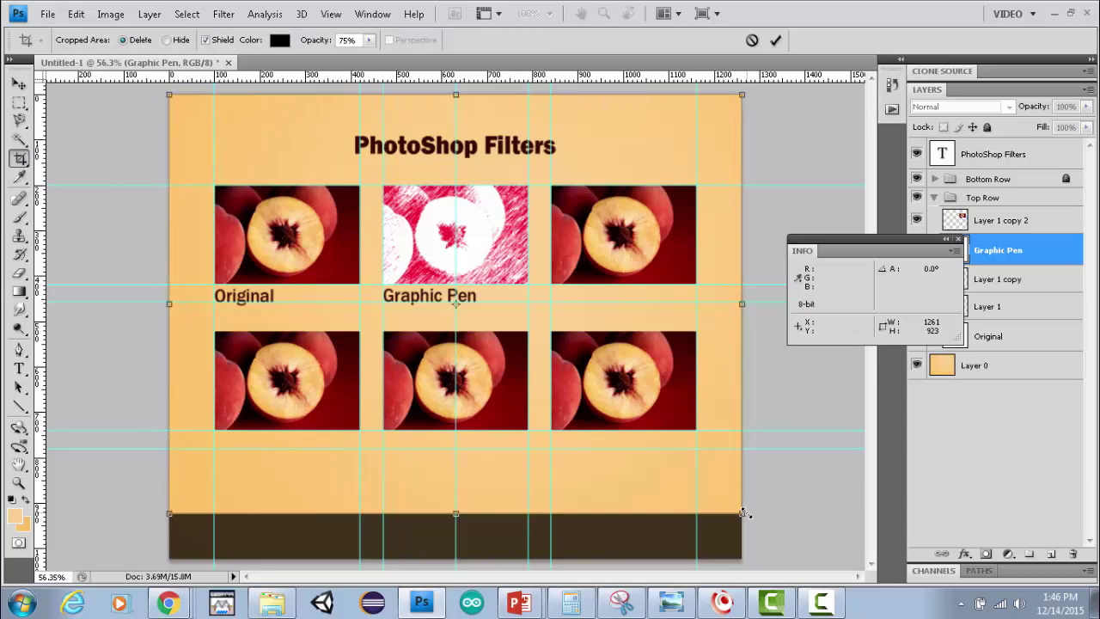
{"action": "key", "text": "Return"}
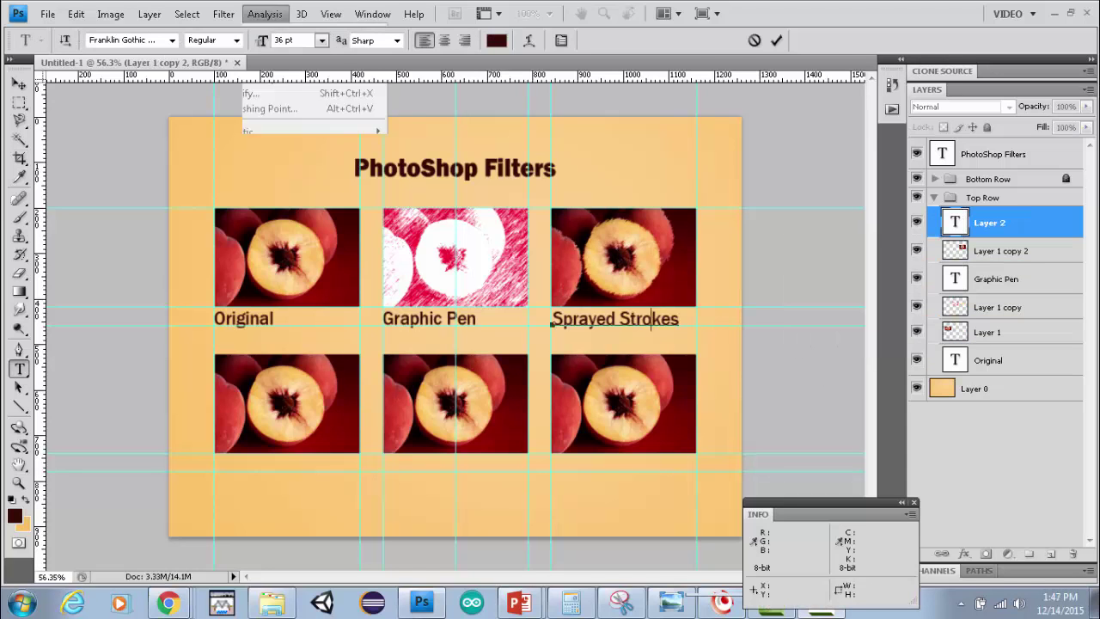
{"action": "left_click", "coordinate": [280, 7]}
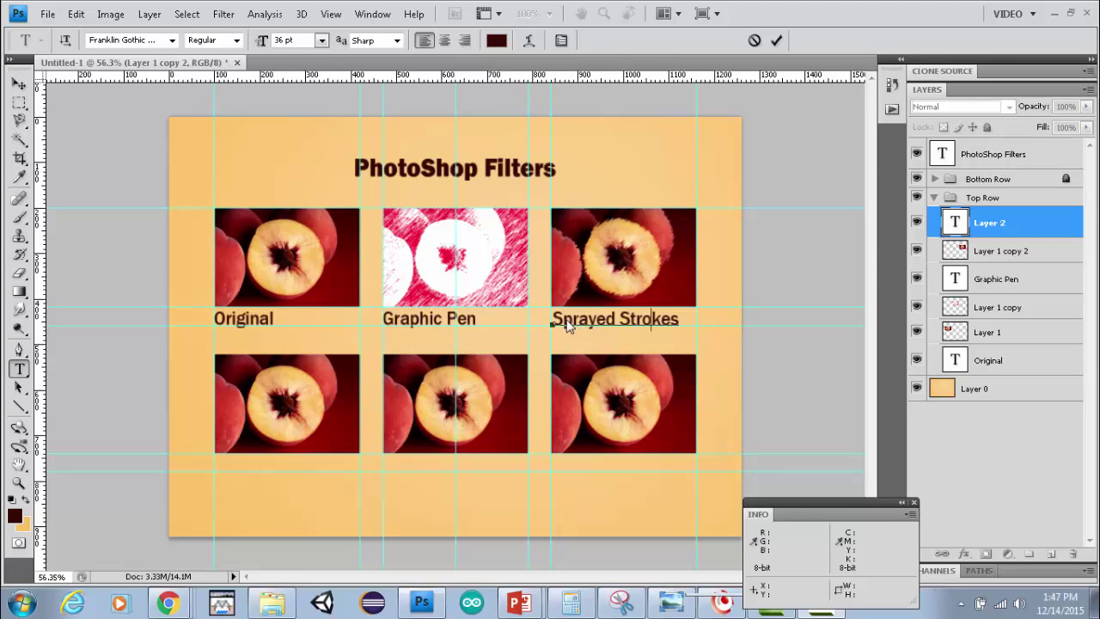
{"action": "left_click", "coordinate": [225, 15]}
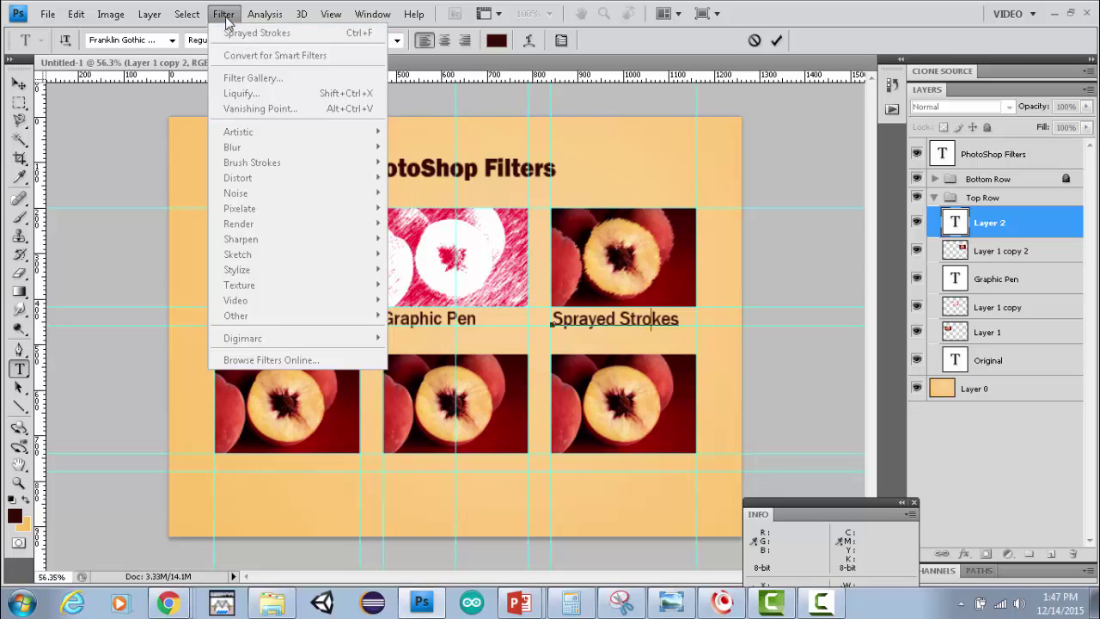
{"action": "key", "text": "Escape"}
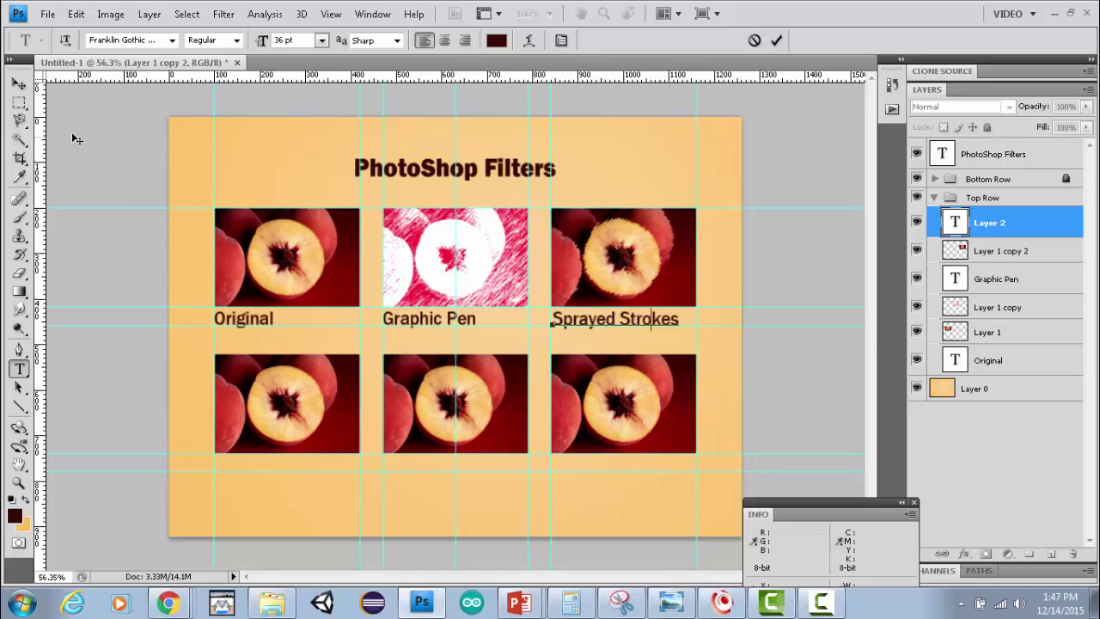
Finish the Sprayed Strokes label and align it with the third top-row picture's left edge guide and the baseline guide.
{"action": "left_click", "coordinate": [19, 83]}
{"action": "left_click_drag", "start_coordinate": [563, 324], "coordinate": [553, 319]}
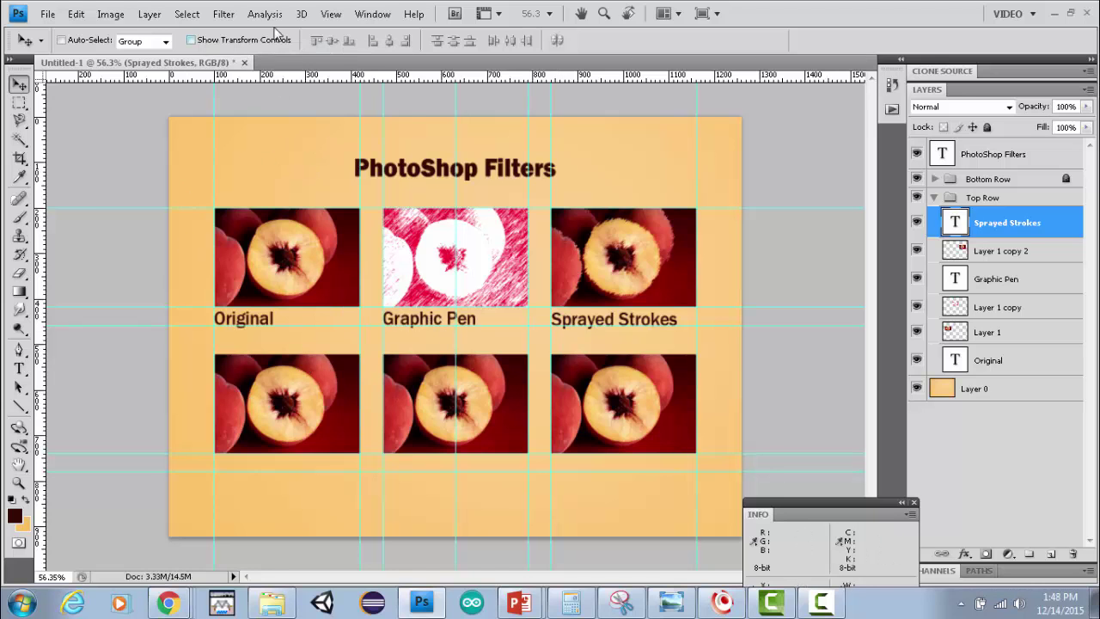
Lock the guides and select the Top Row group.
{"action": "left_click", "coordinate": [331, 14]}
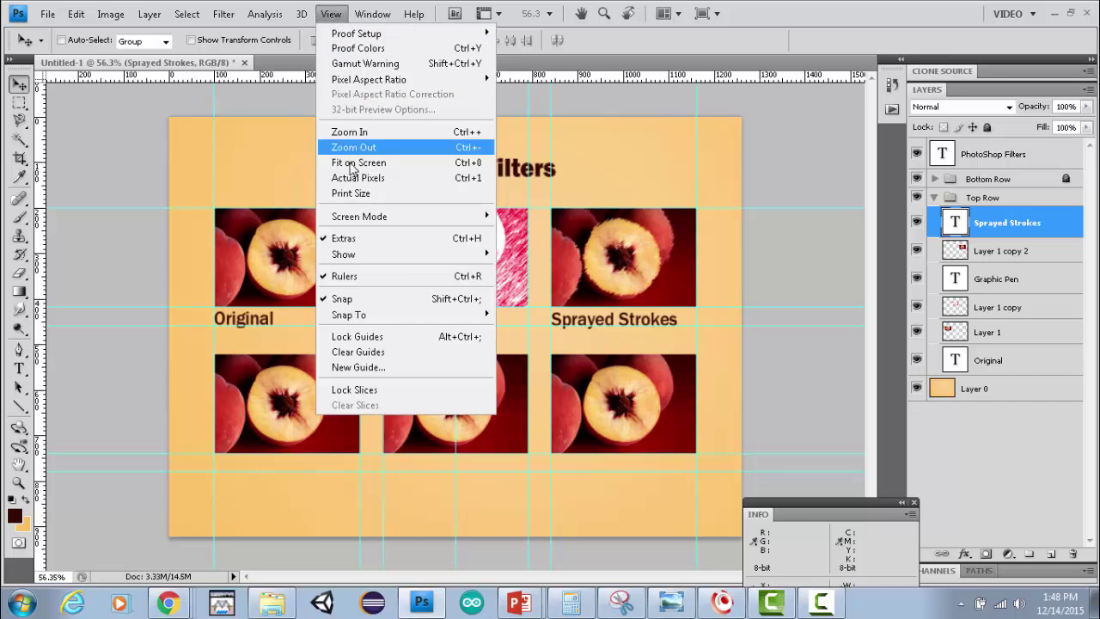
{"action": "left_click", "coordinate": [359, 337]}
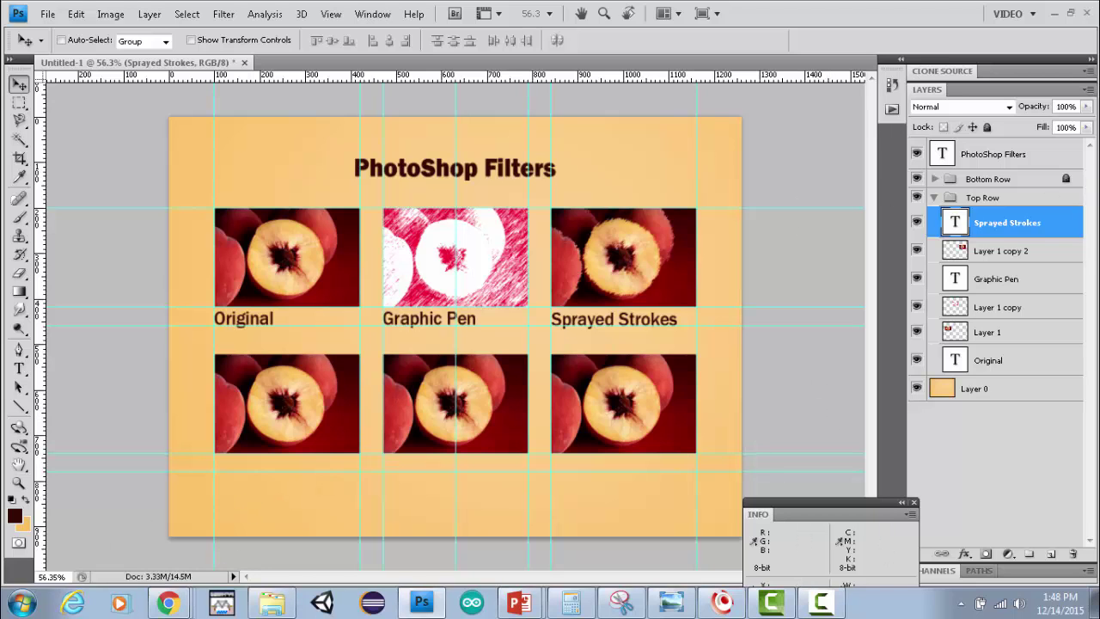
{"action": "left_click", "coordinate": [985, 197]}
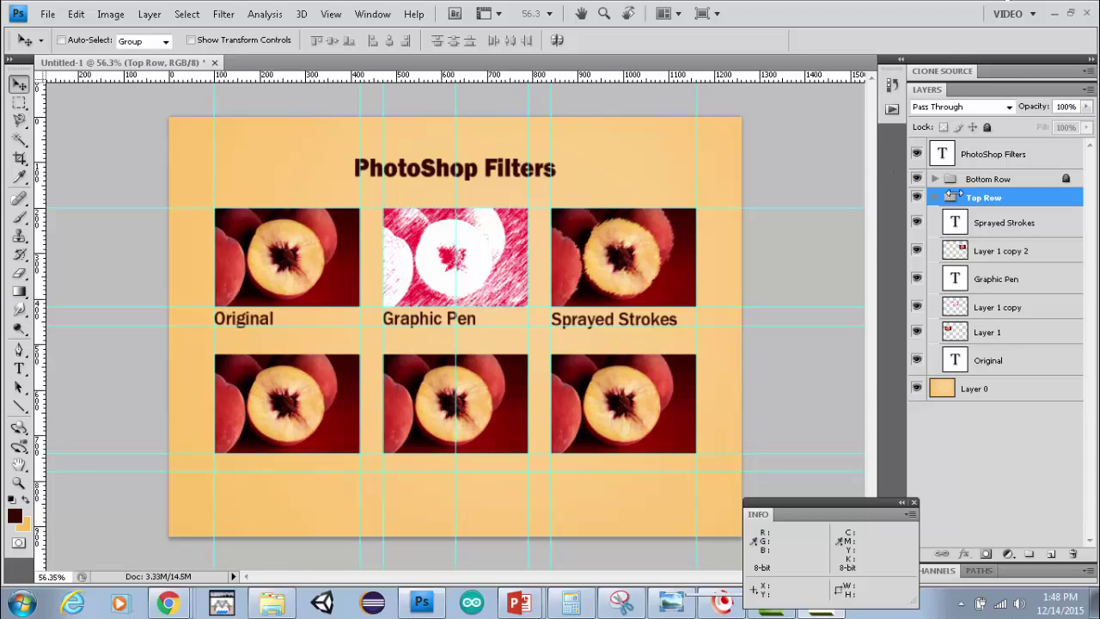